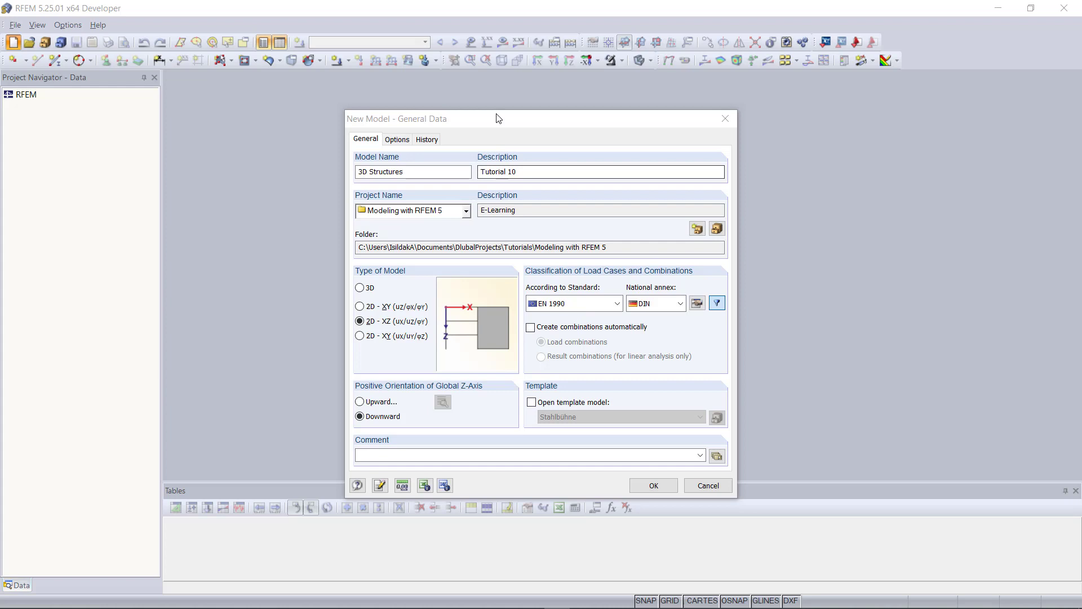
- Set the new model '3D Structures' to a fully 3D model type and confirm it
left_click_drag(500, 119, 538, 90)
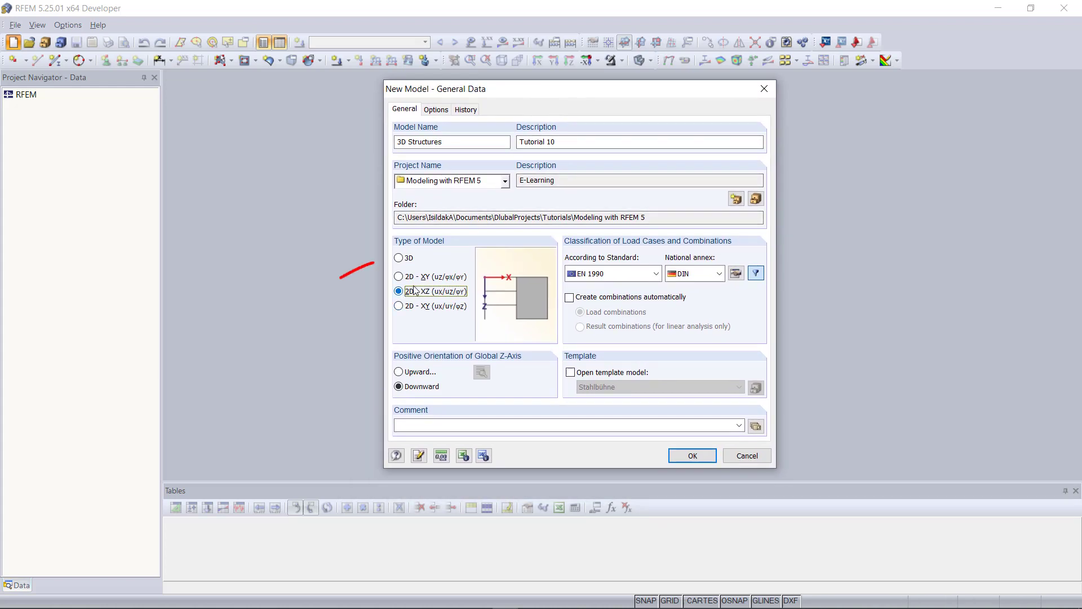
left_click(399, 259)
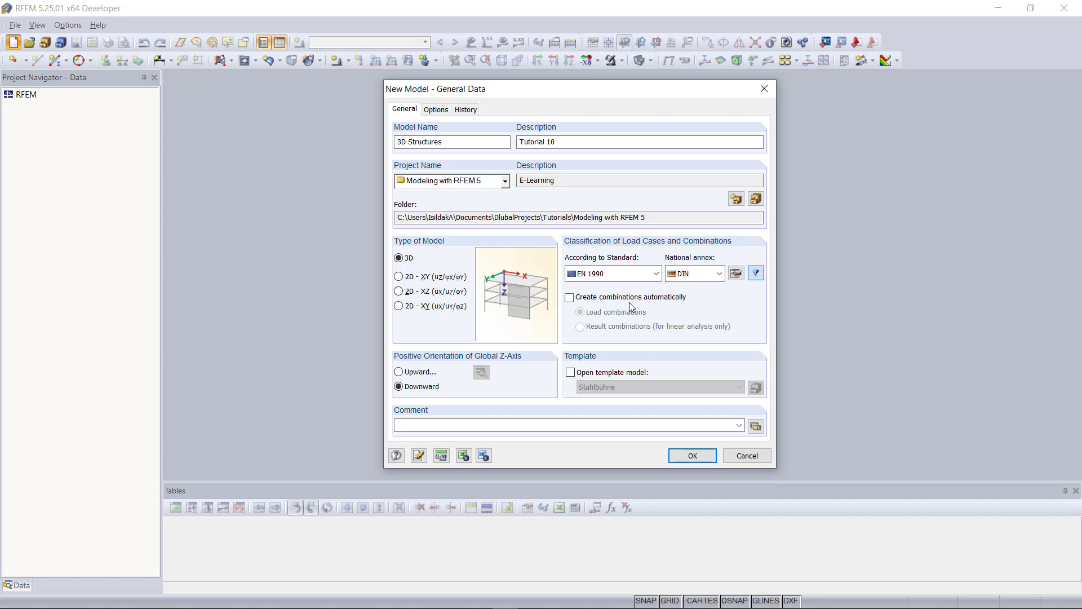
left_click(684, 455)
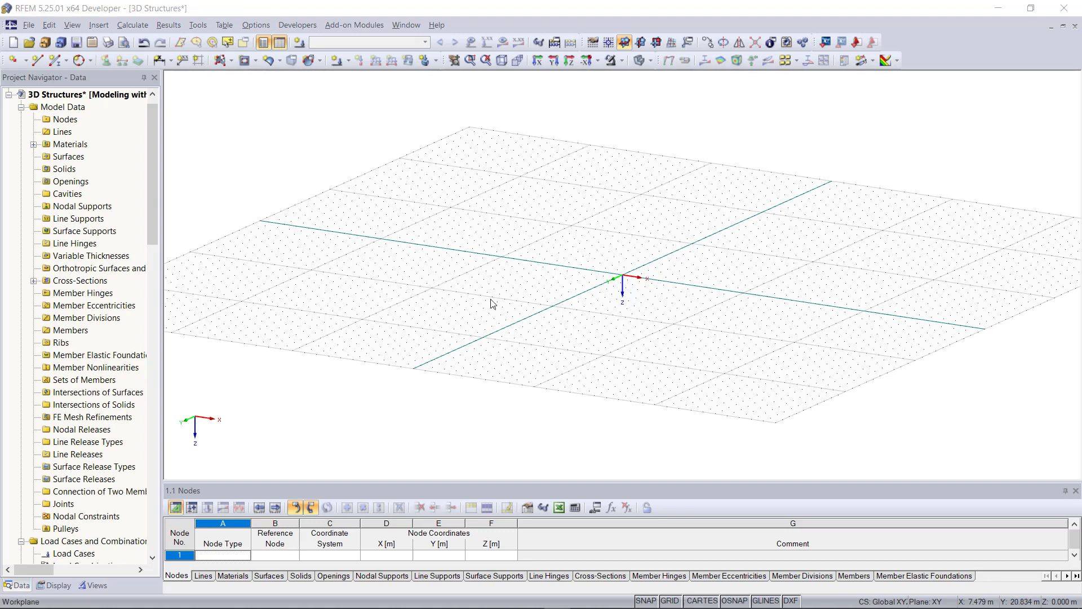
- Start the member grid generator with 3 spans along A-B and 4 along A-C
left_click(199, 26)
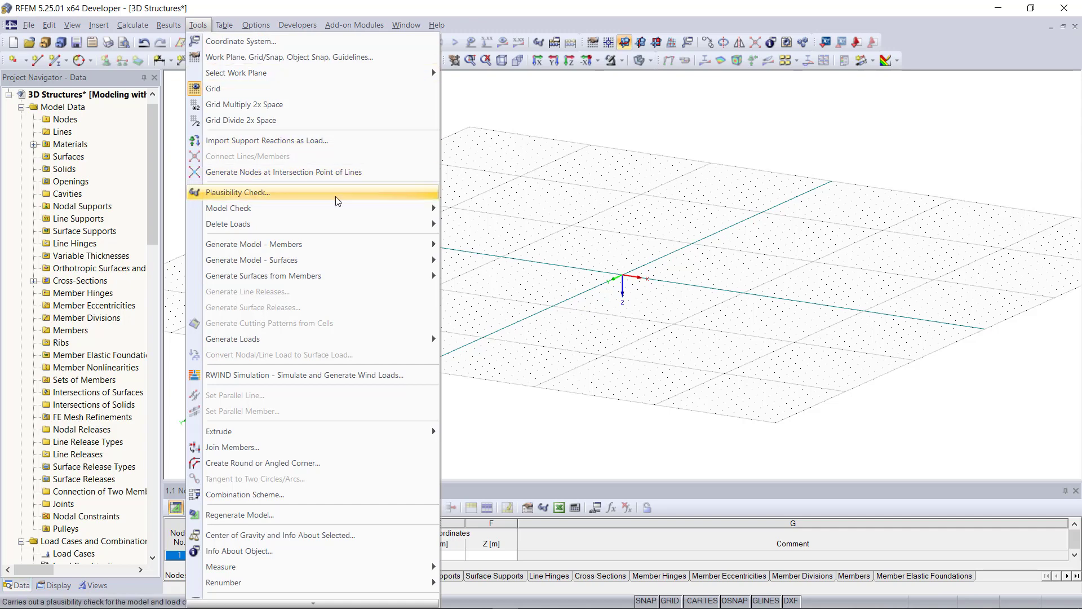
mouse_move(423, 244)
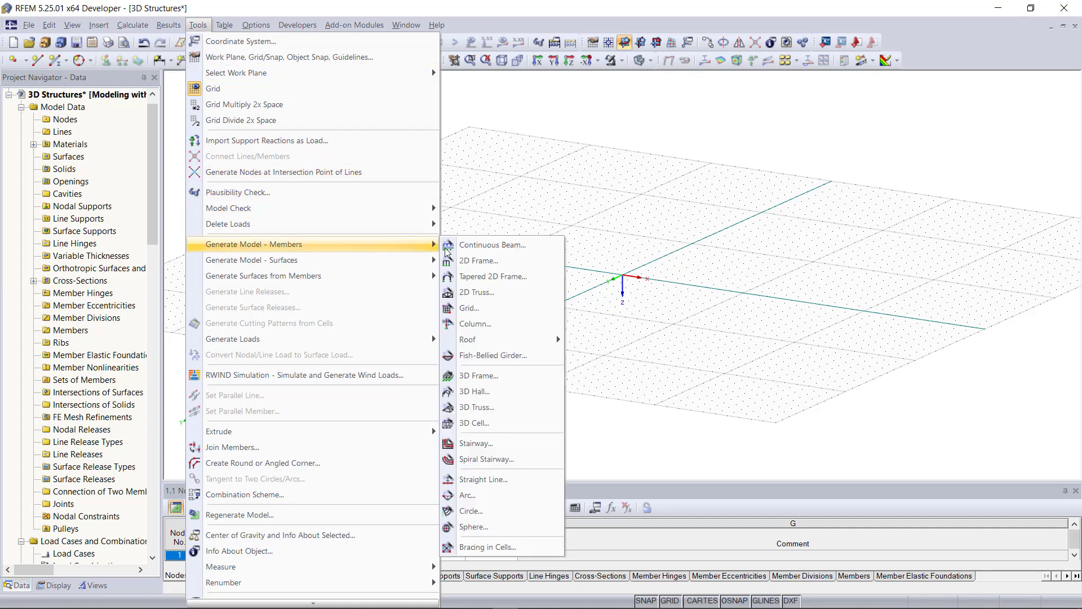
left_click(491, 307)
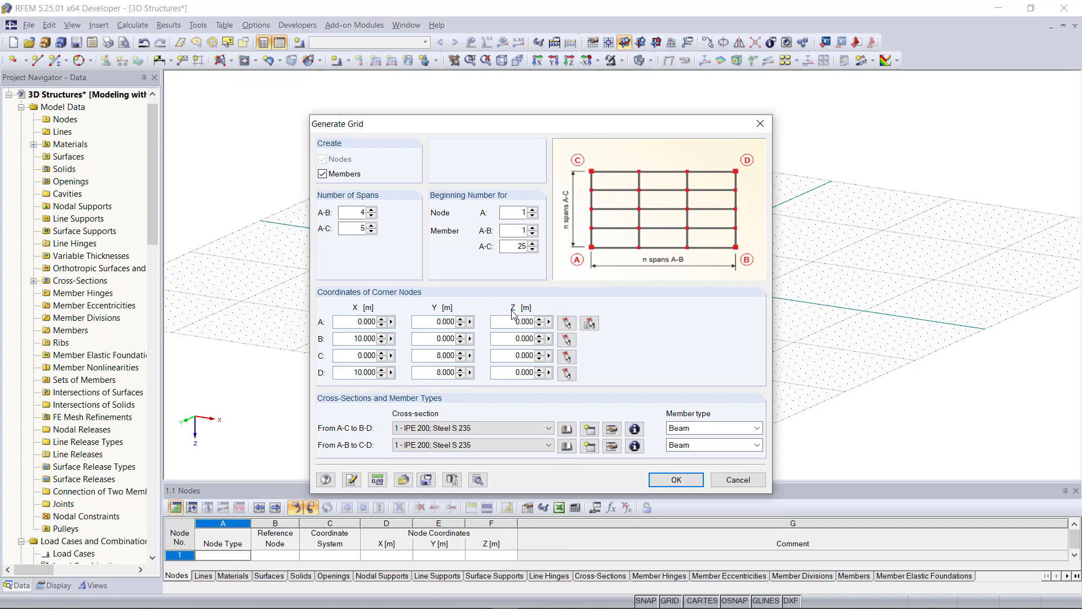
left_click_drag(535, 128, 580, 94)
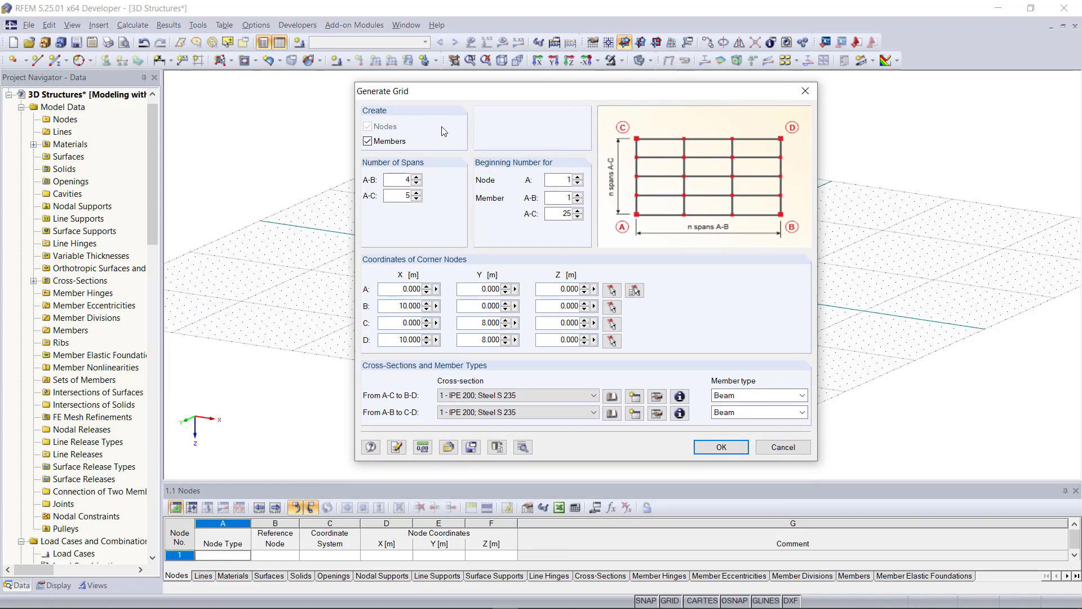
left_click_drag(403, 178, 421, 181)
type("3")
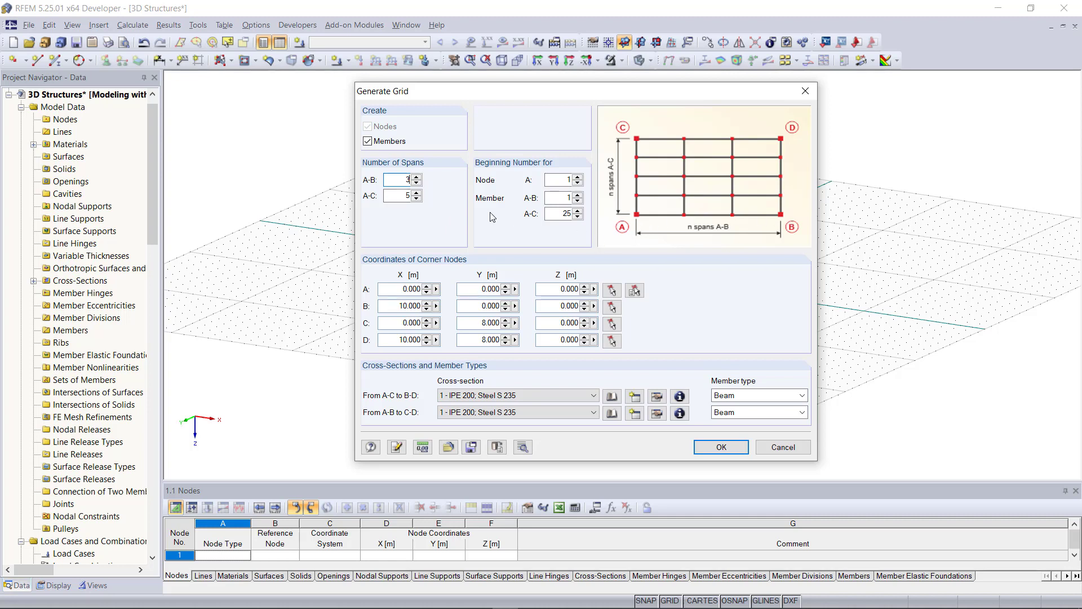
double_click(405, 196)
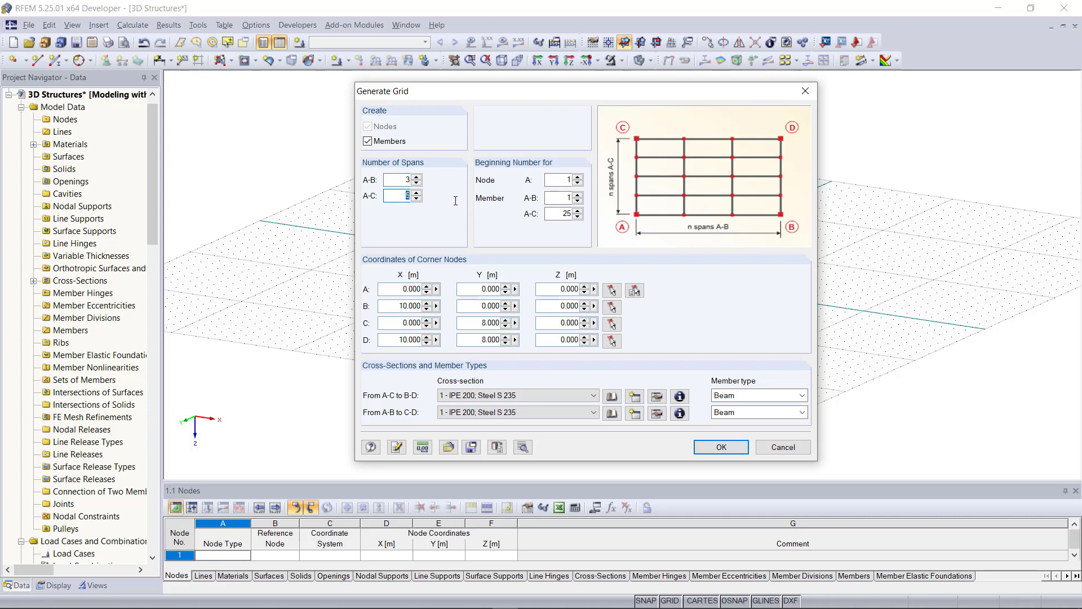
type("4")
left_click(550, 181)
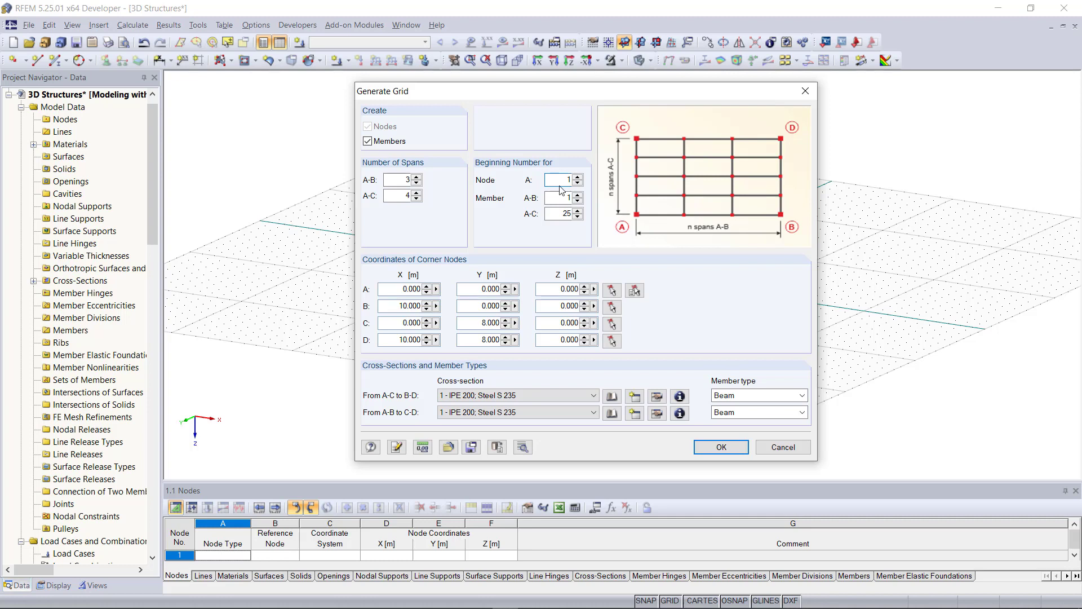
- Keep IPE 200 for the grid members and place the far corner at 7 m by 6 m
left_click(506, 397)
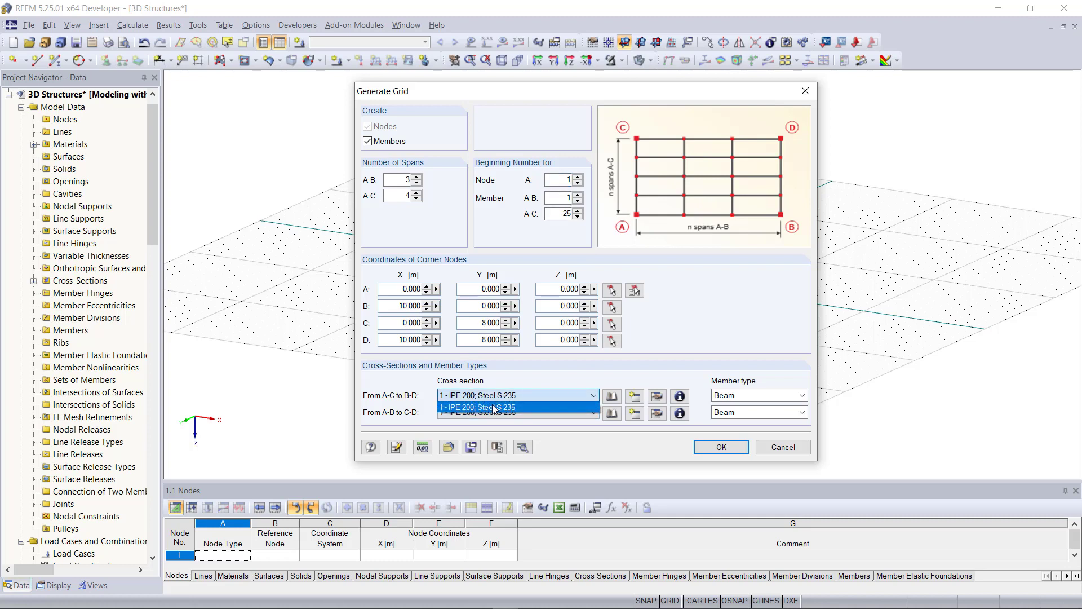
left_click(494, 407)
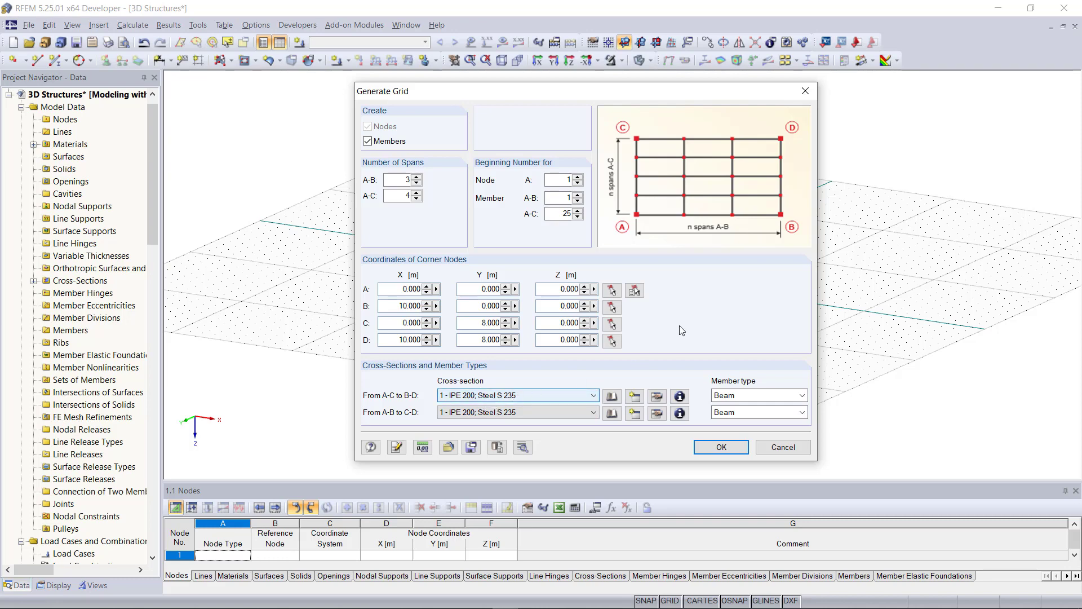
left_click(635, 291)
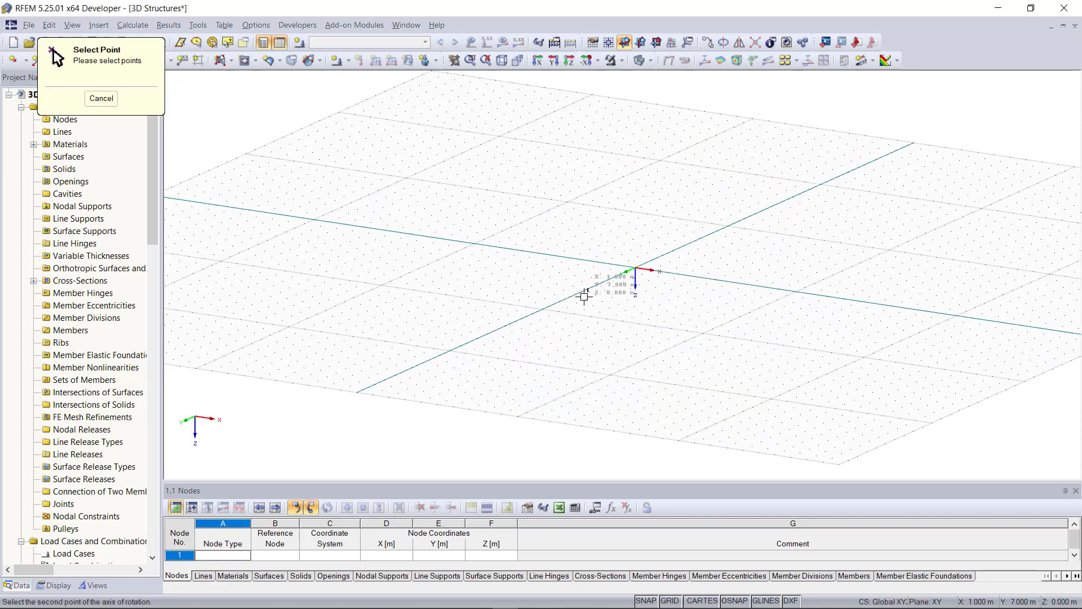
scroll(648, 260, "up", 5)
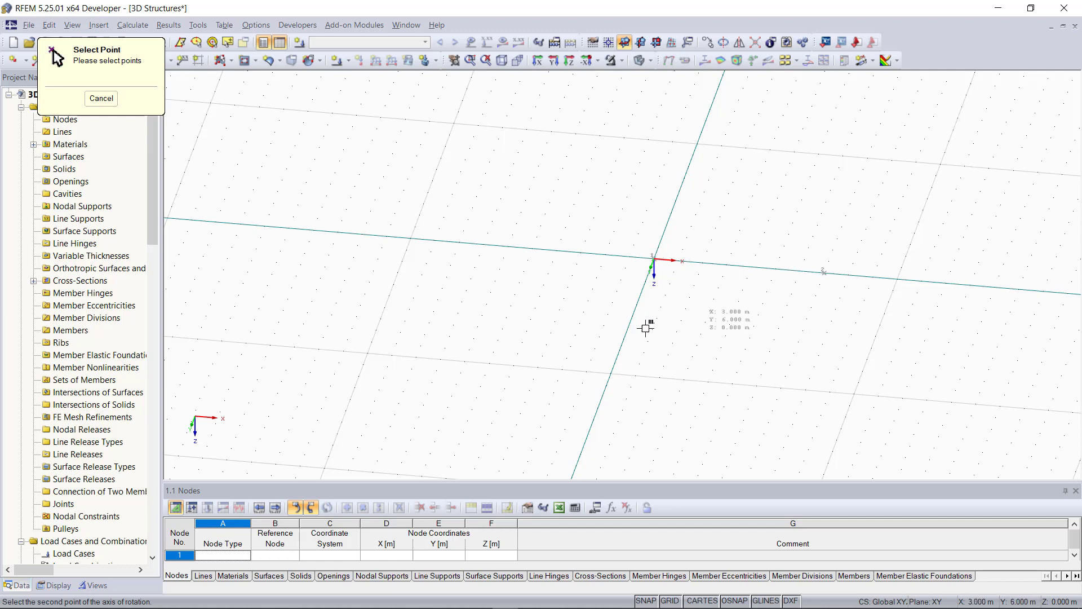
left_click(782, 351)
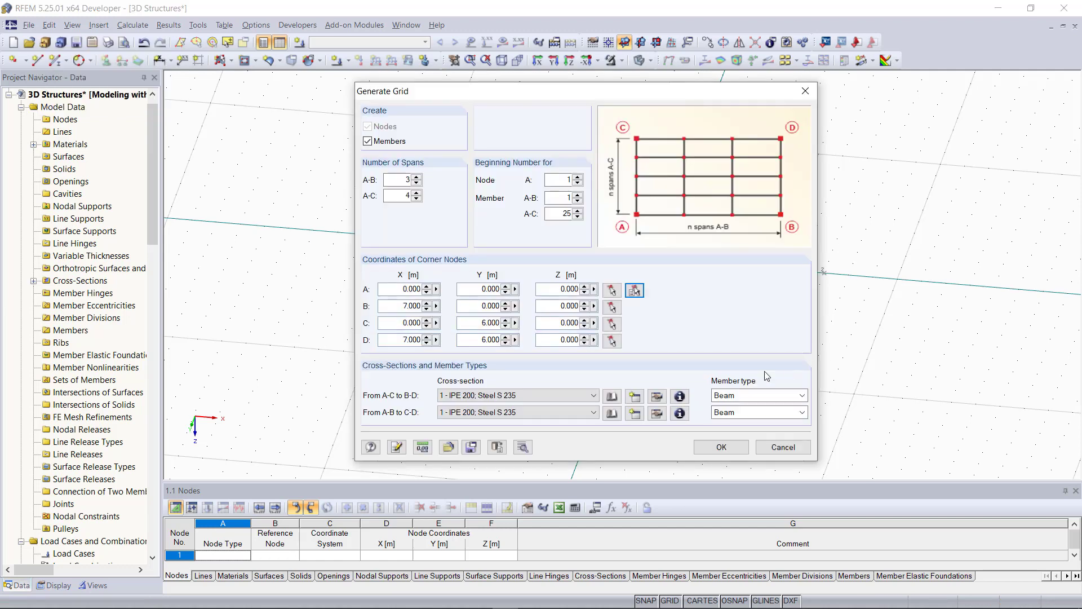
left_click(708, 446)
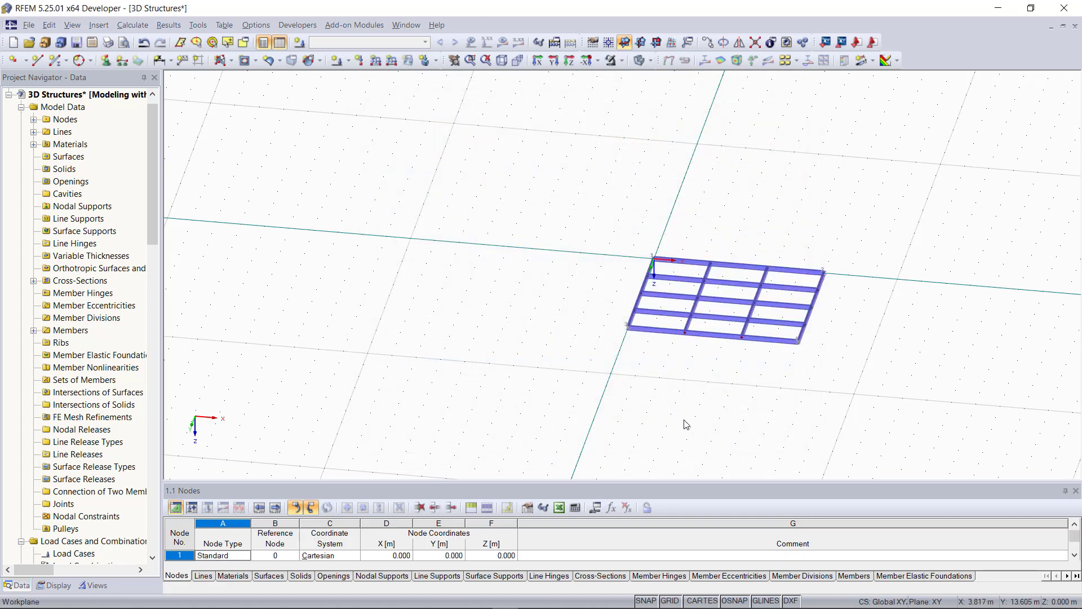
scroll(774, 356, "up", 2)
middle_click_drag(790, 375, 709, 342, "ctrl")
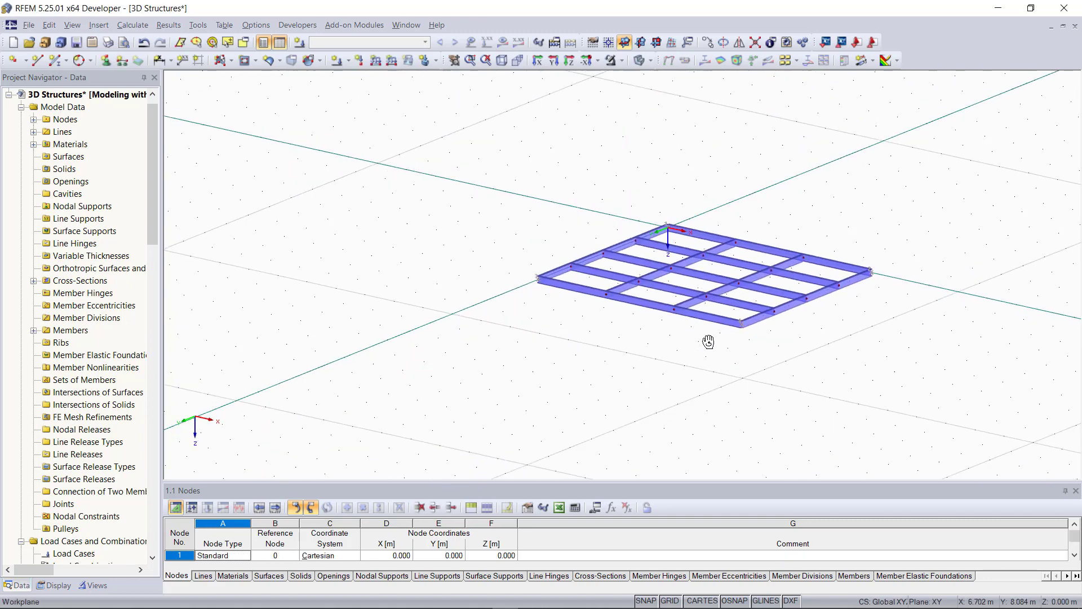
scroll(700, 310, "up", 2)
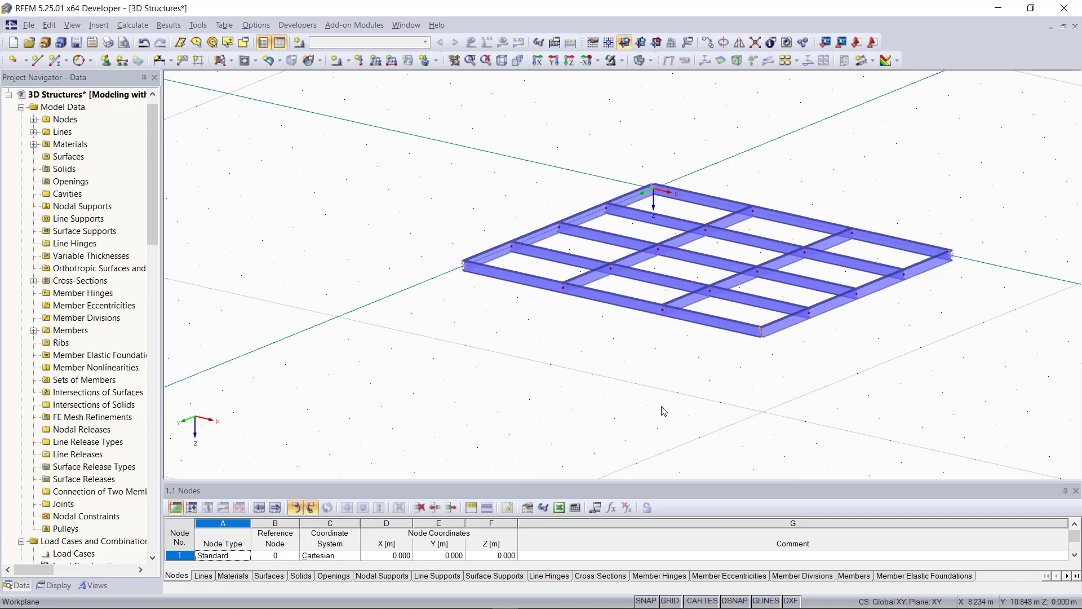
scroll(665, 388, "down", 1)
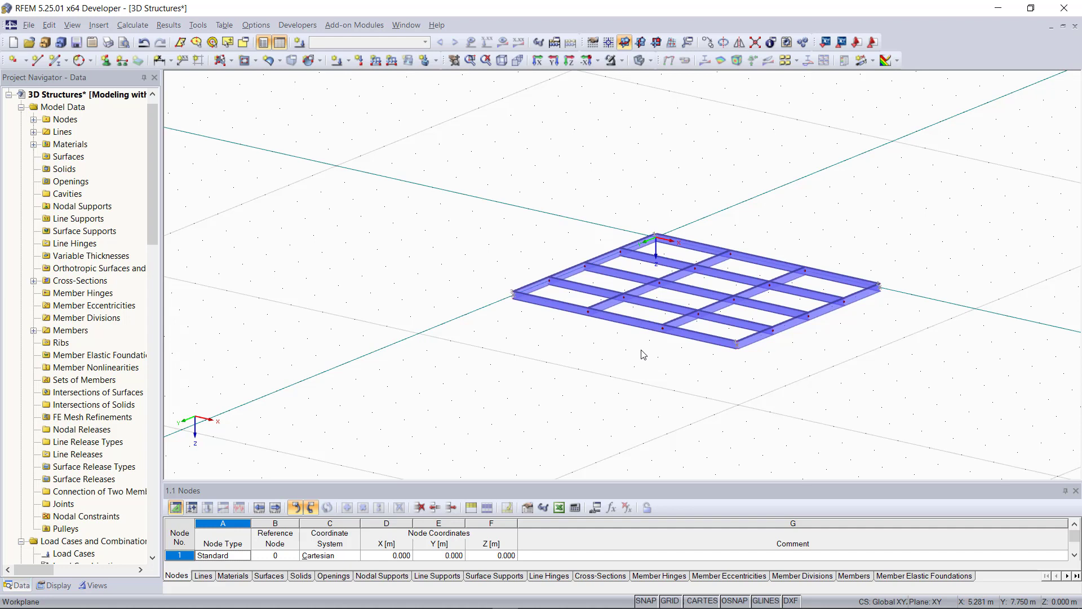
- Start the 3D truss generator and set the span length to 3 m
left_click(194, 26)
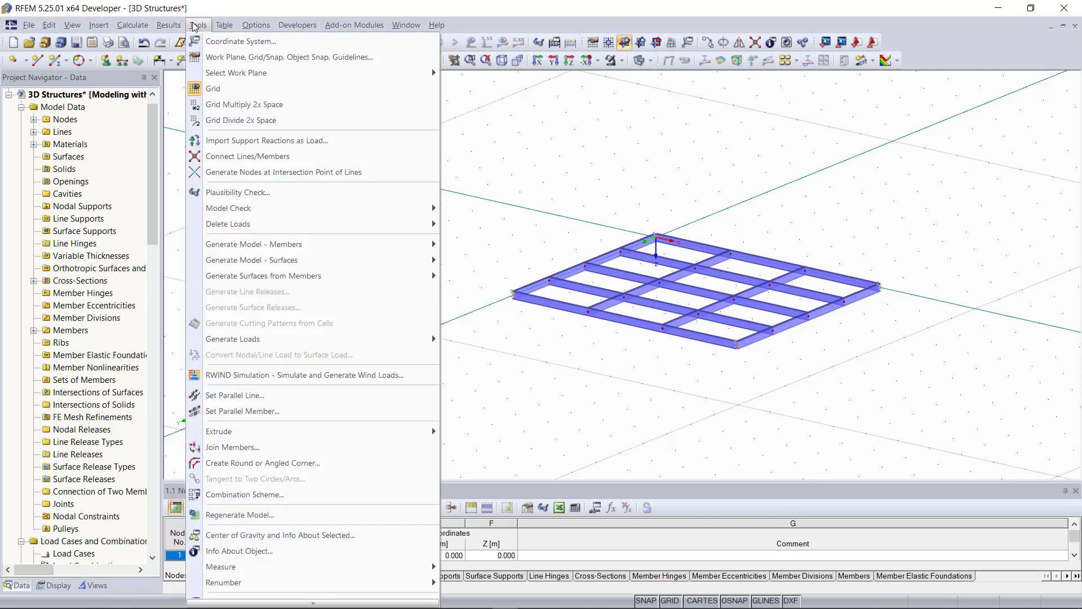
mouse_move(379, 255)
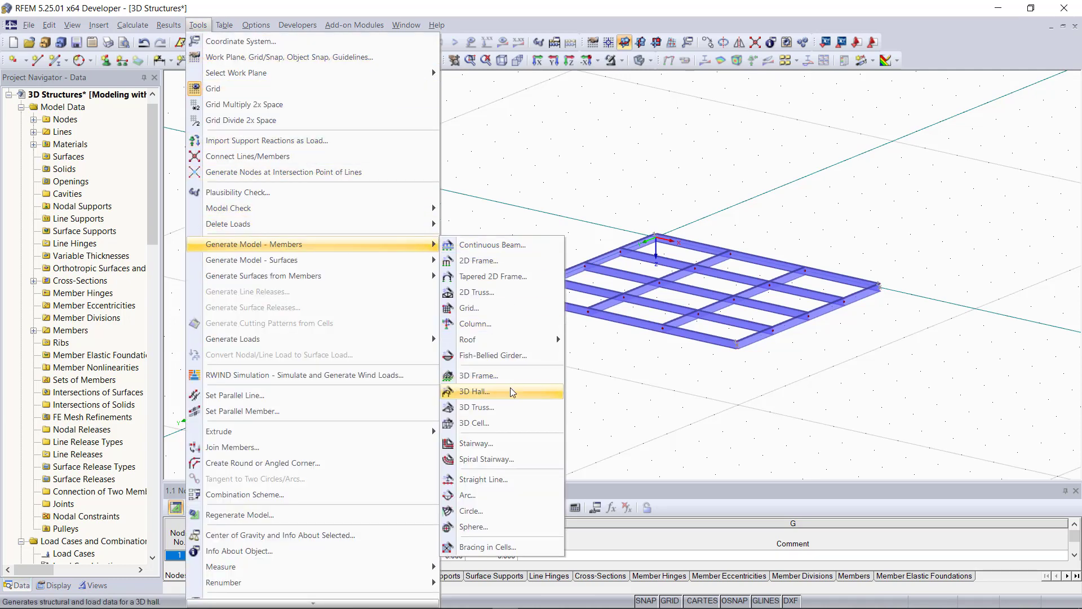
left_click(509, 407)
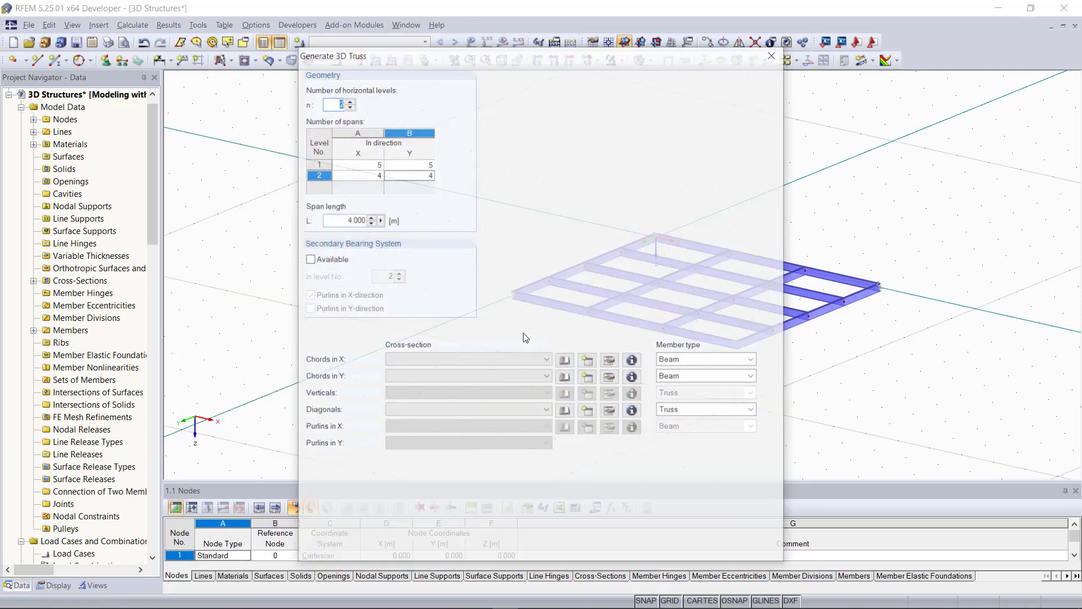
left_click_drag(457, 59, 540, 54)
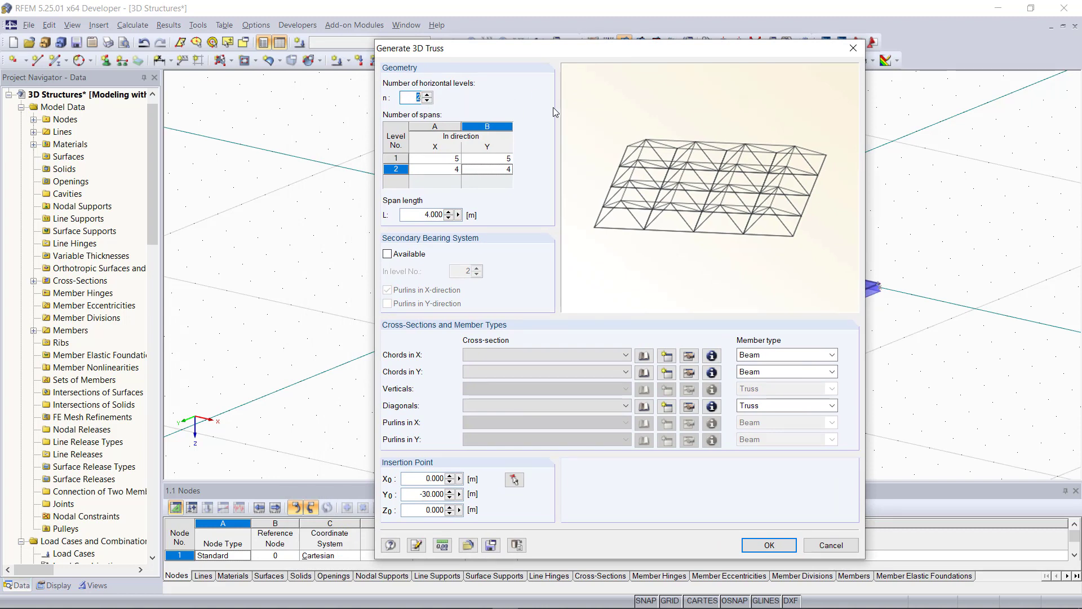
left_click(445, 159)
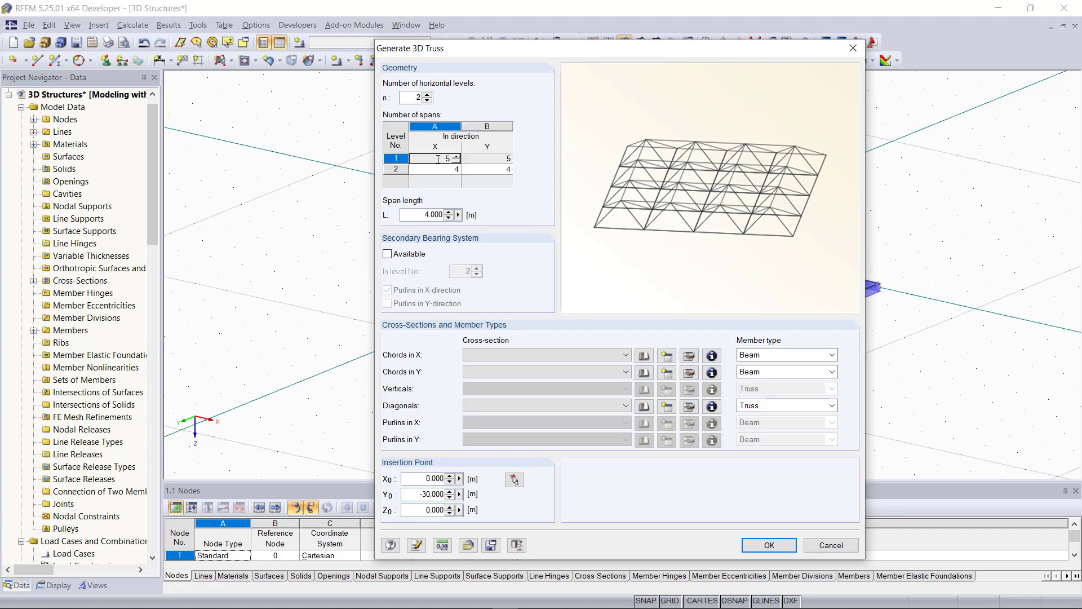
key("Return")
key("Tab")
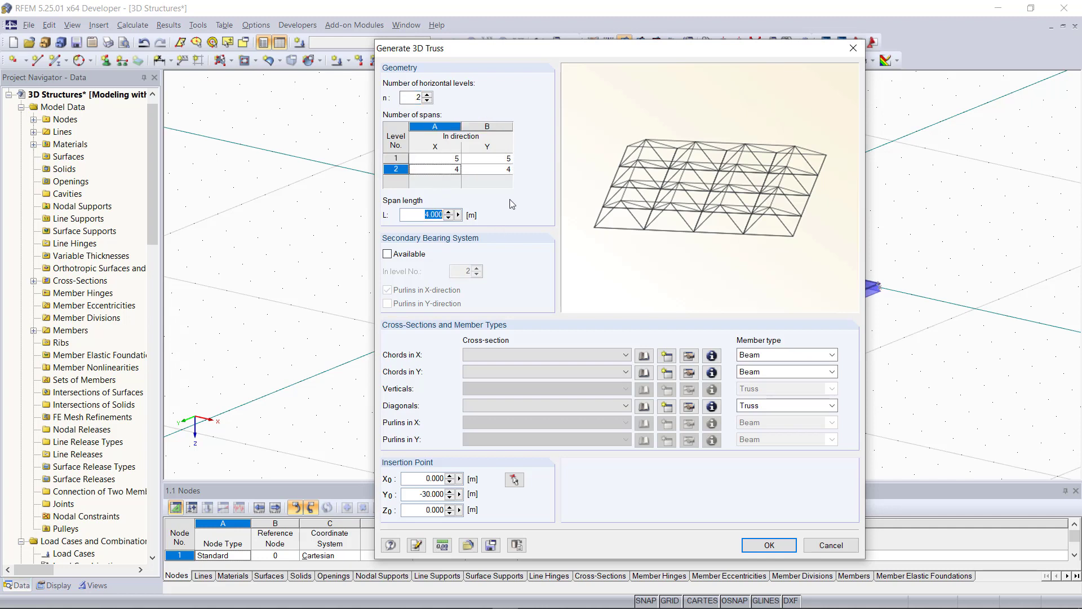
type("3")
- Assign IPE 200 to the X chords, Y chords and diagonals
left_click(528, 355)
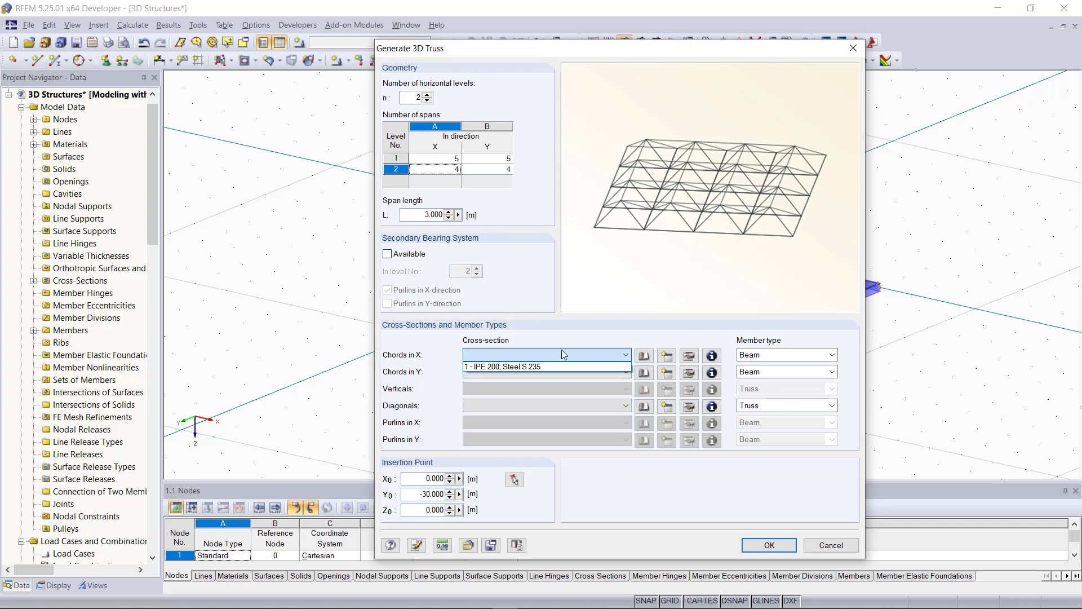
left_click(533, 372)
left_click(536, 371)
left_click(526, 383)
left_click(526, 405)
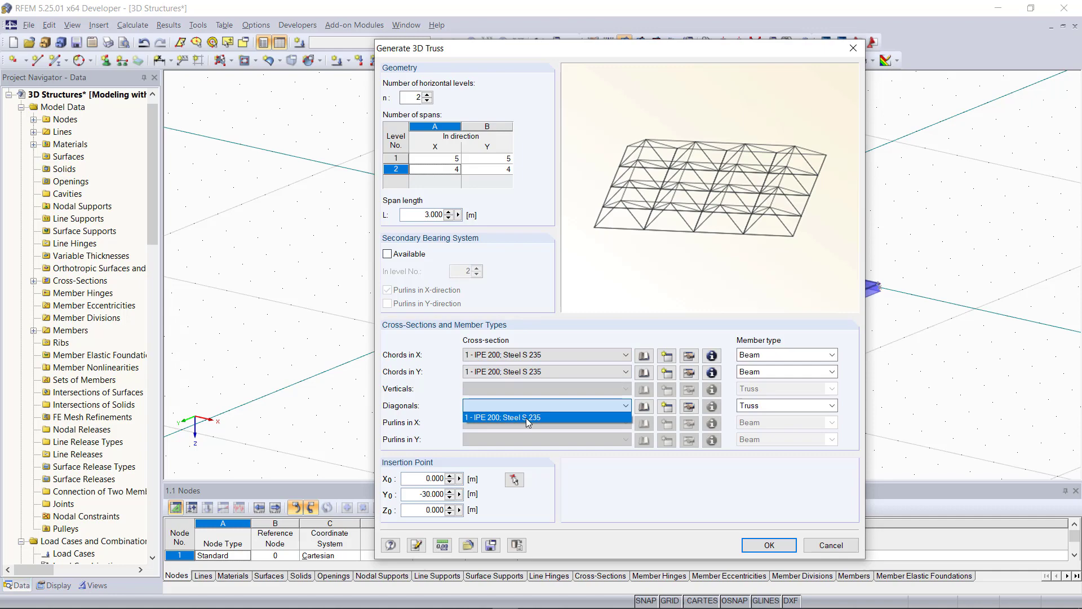
left_click(526, 418)
- Place the truss at an insertion point beside the grid and create it
left_click(514, 480)
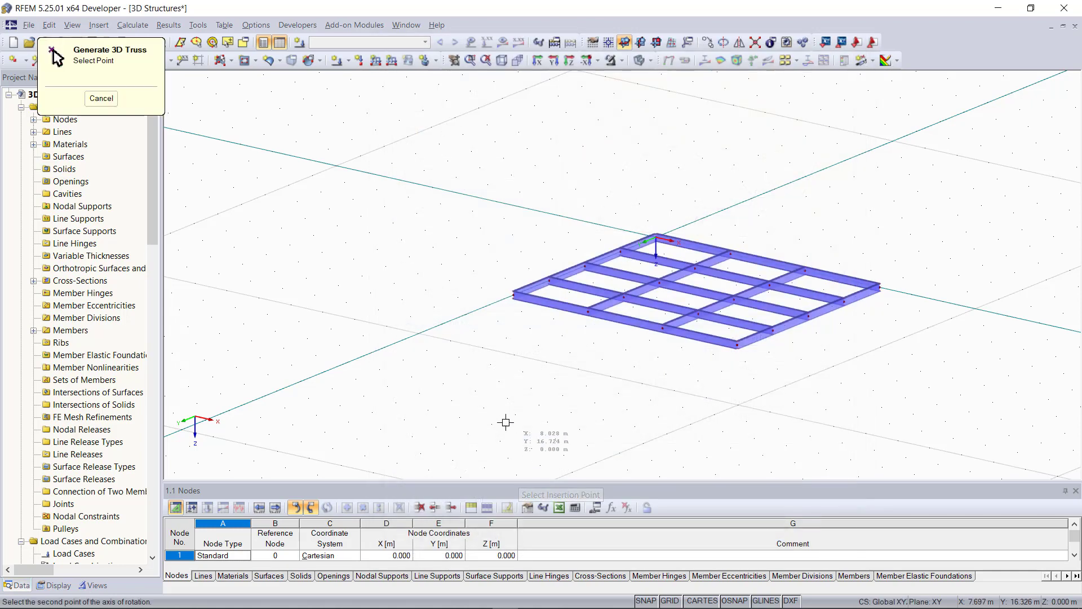
scroll(505, 423, "down", 3)
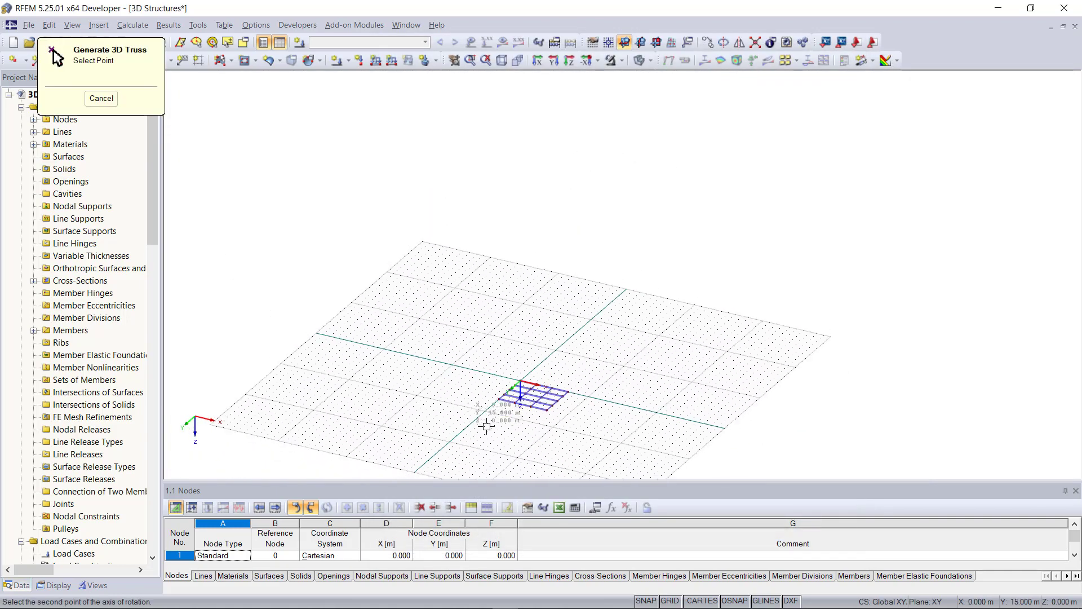
left_click(663, 244)
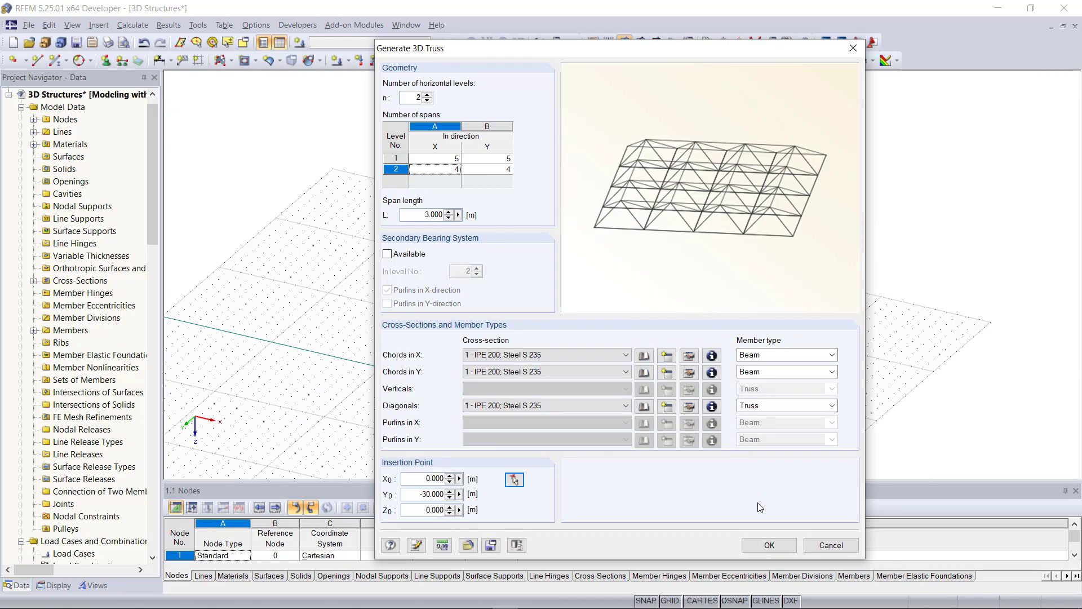
left_click(769, 545)
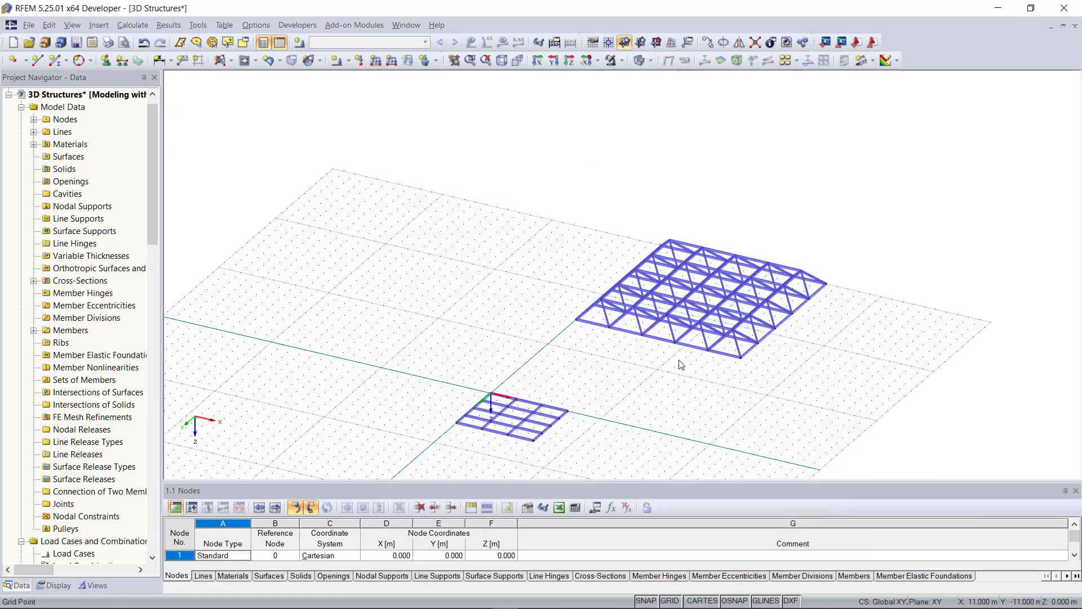
scroll(689, 327, "up", 3)
scroll(706, 393, "down", 3)
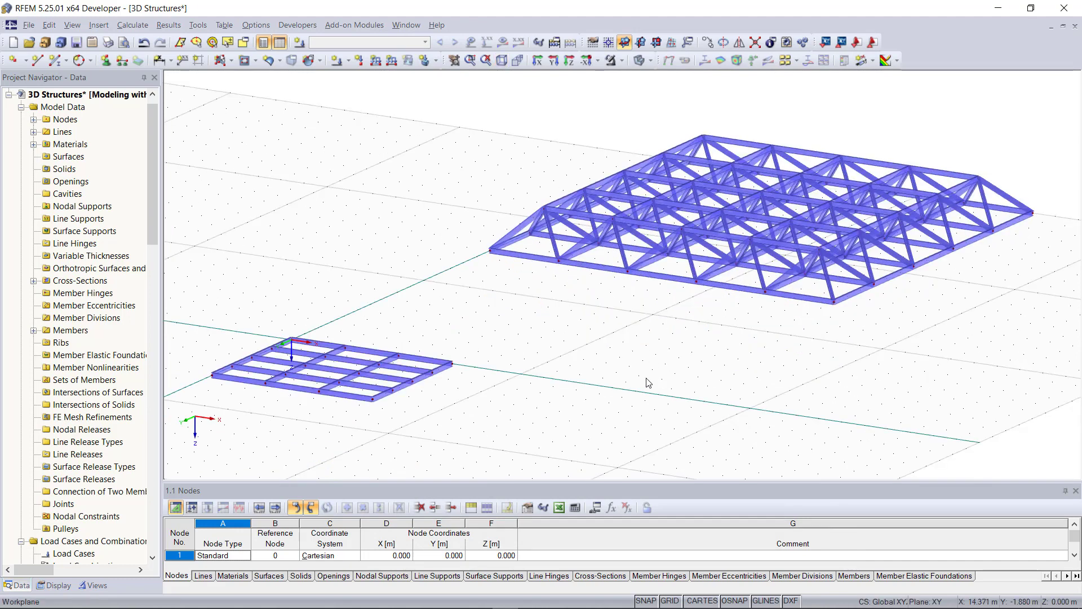
scroll(715, 414, "down", 2)
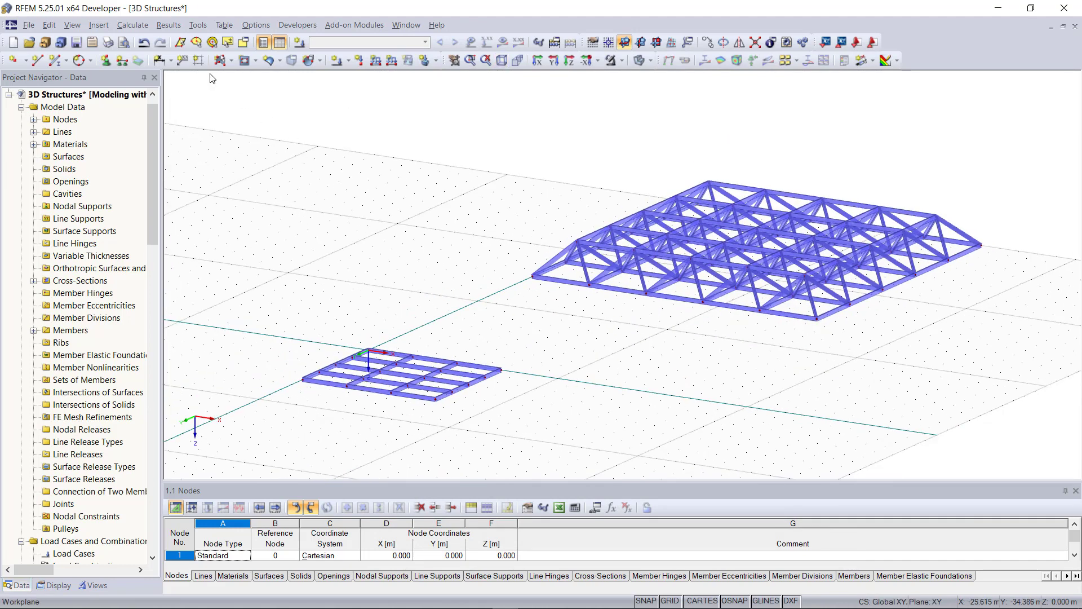
left_click(199, 26)
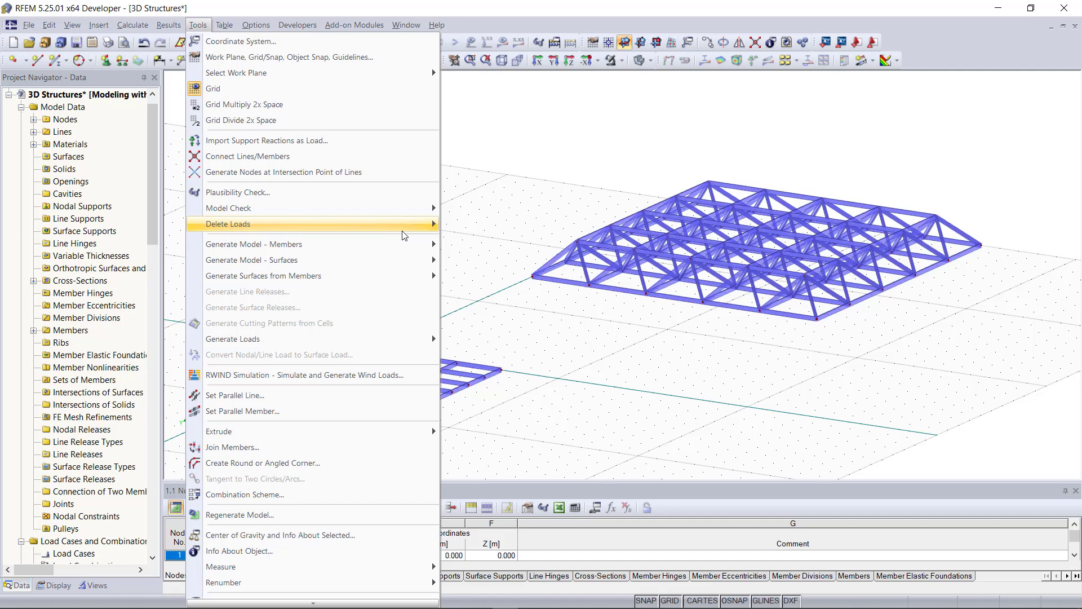
mouse_move(422, 241)
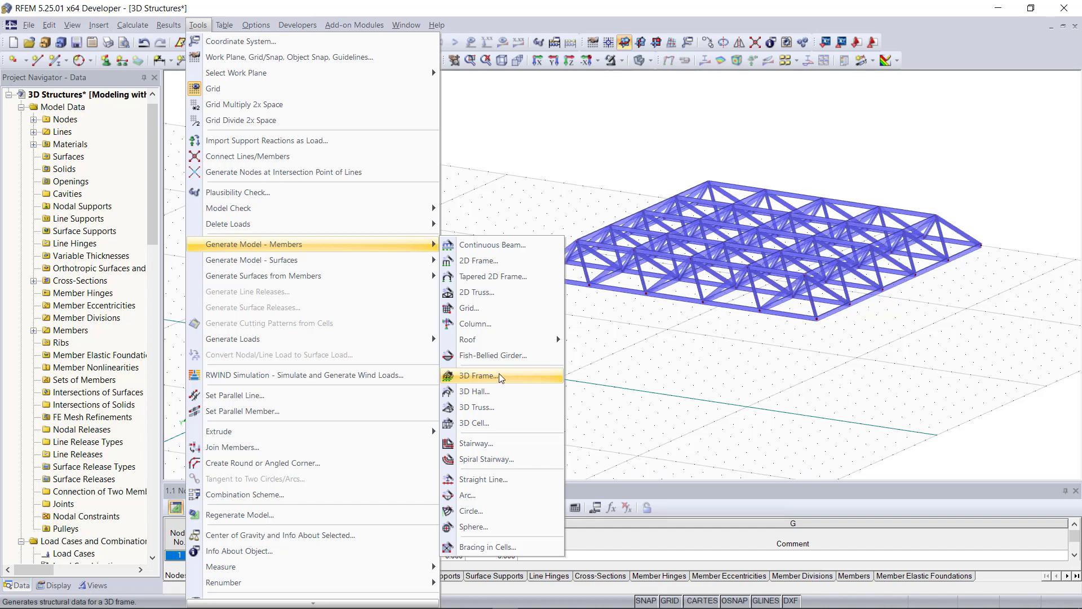
left_click(647, 389)
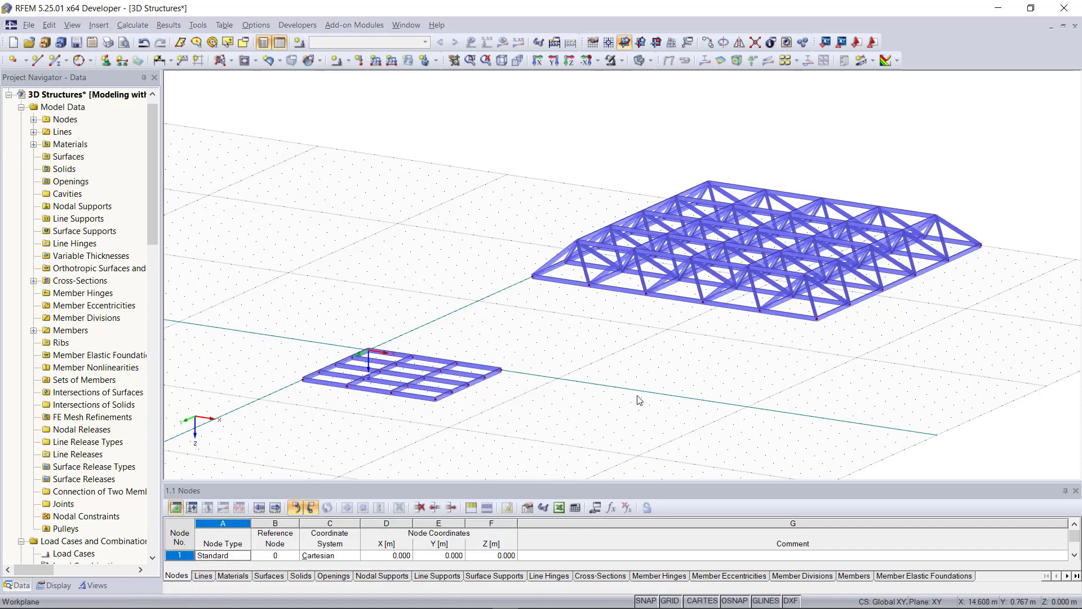
scroll(843, 379, "down", 5)
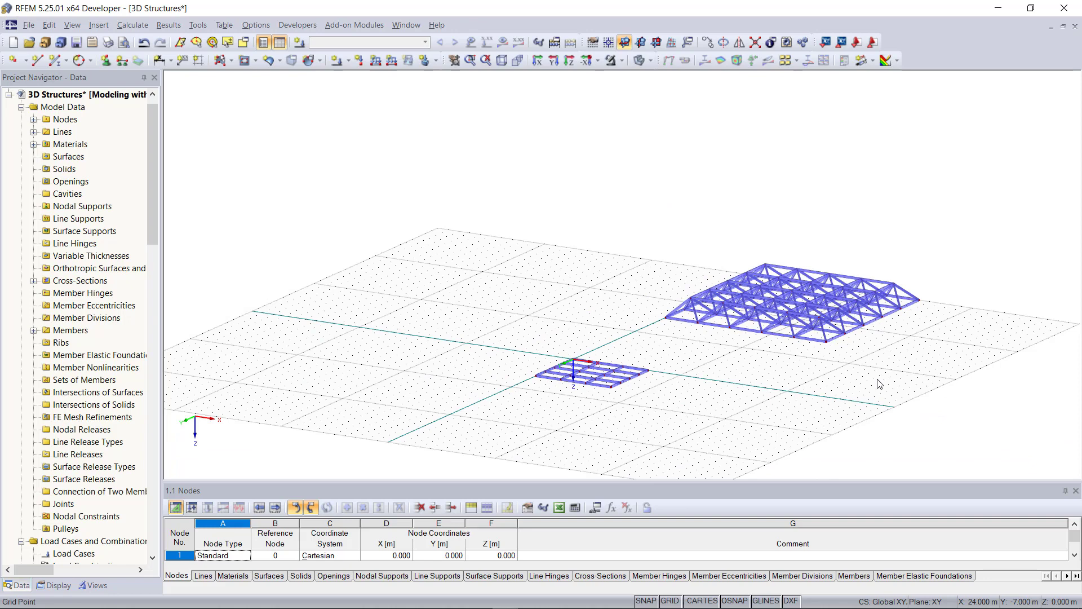
scroll(404, 382, "up", 5)
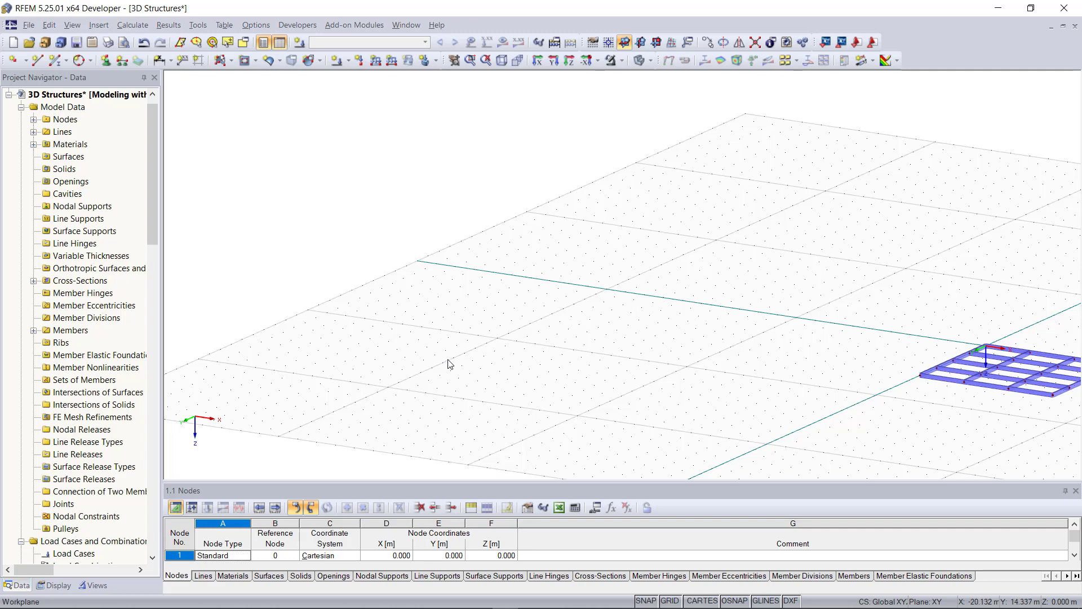
- Draw a circle through three nodes, one of them at -18, 10
left_click(90, 60)
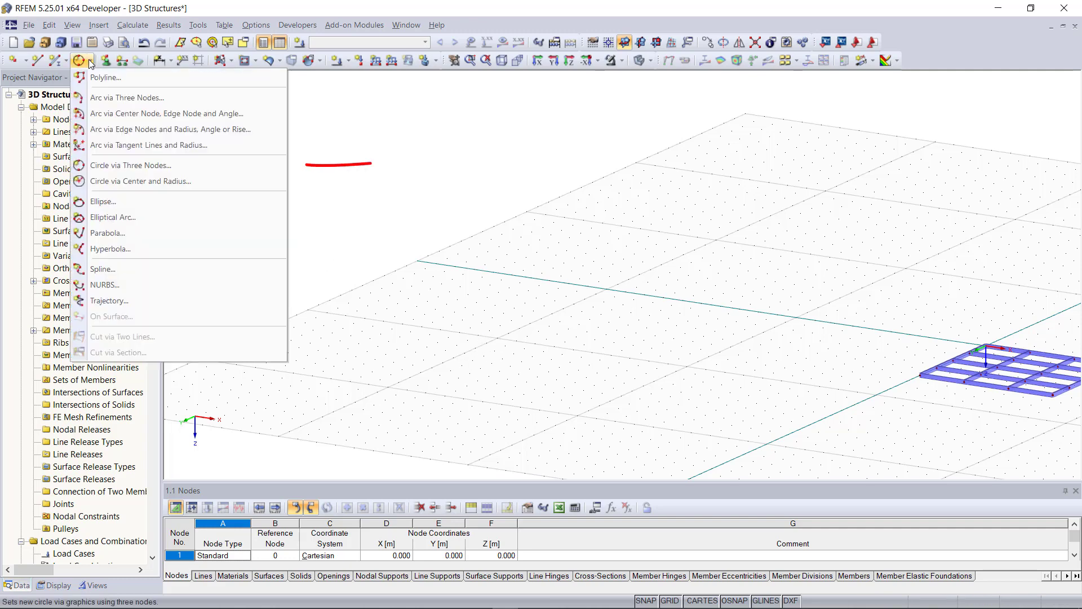
left_click(154, 169)
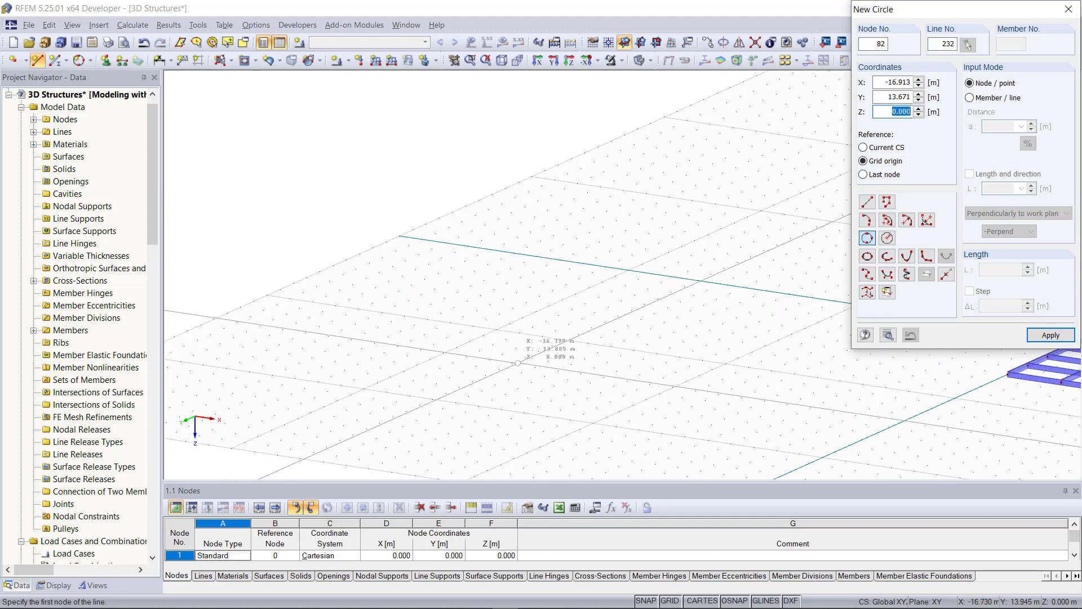
left_click(522, 373)
left_click(567, 353)
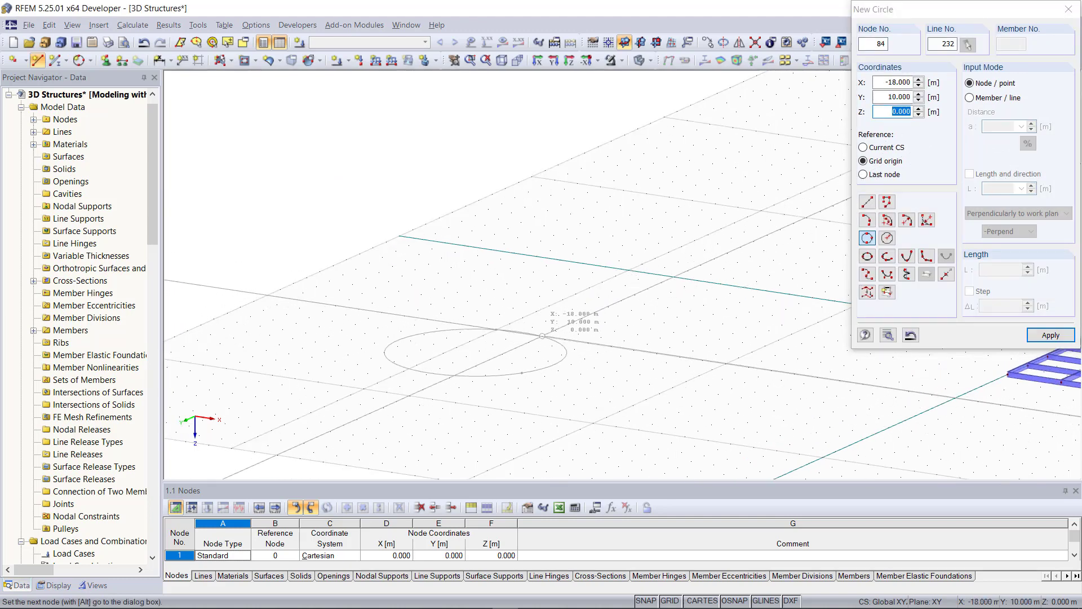
left_click(542, 336)
key("Escape")
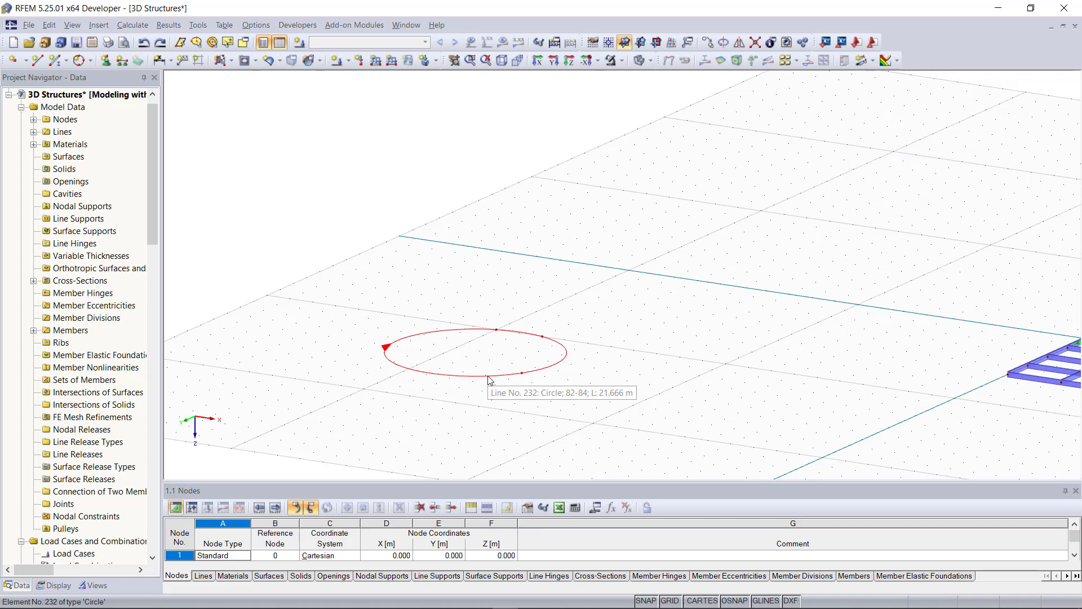
- Extrude the circle along -Z into a 180 mm Concrete C30/37 cylindrical wall
right_click(488, 380)
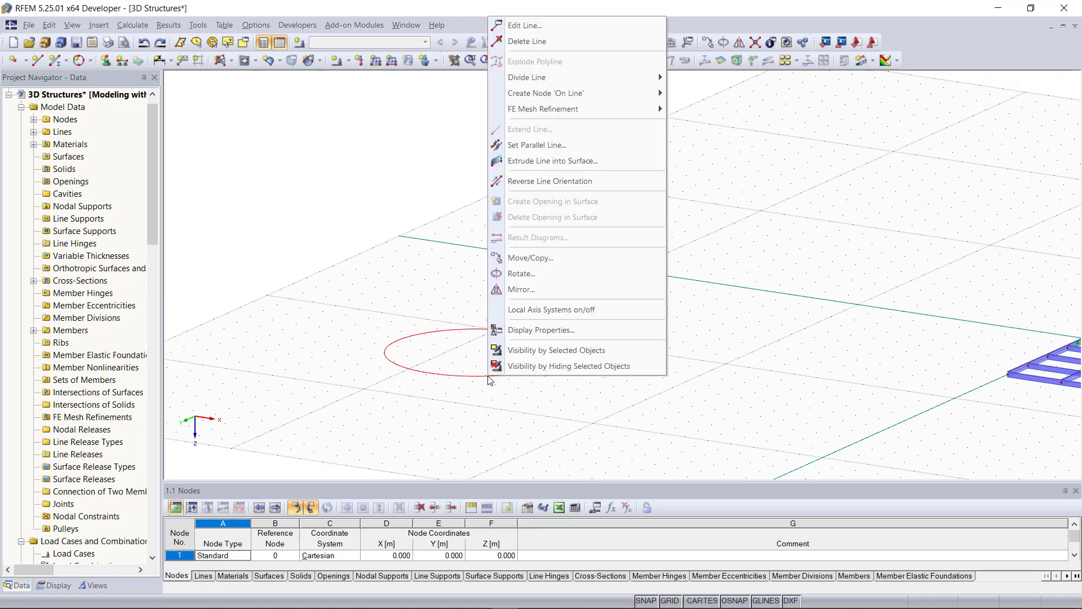
left_click(537, 161)
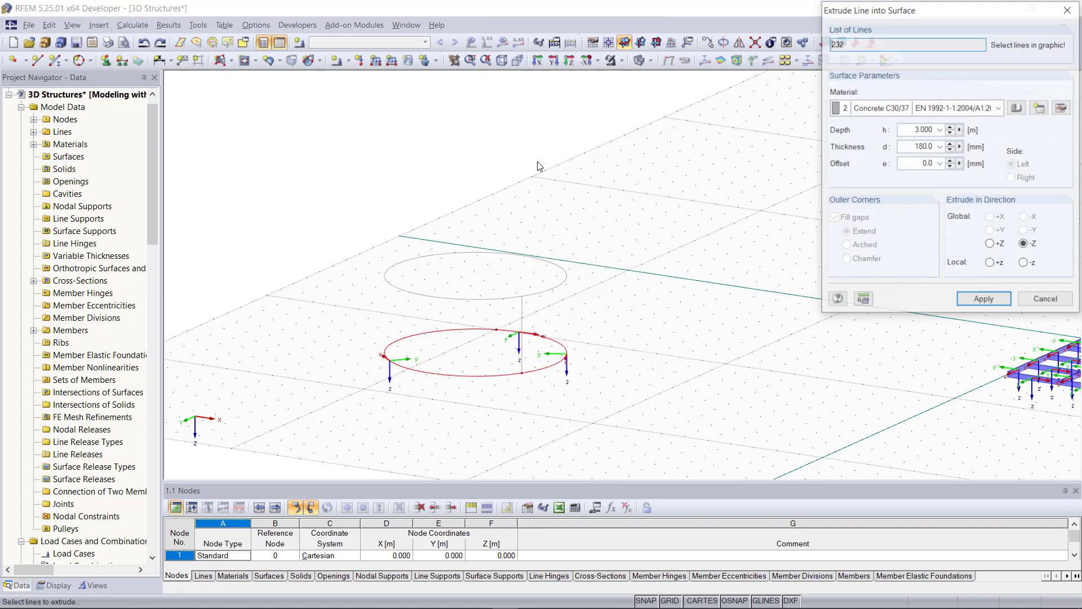
left_click_drag(902, 17, 723, 98)
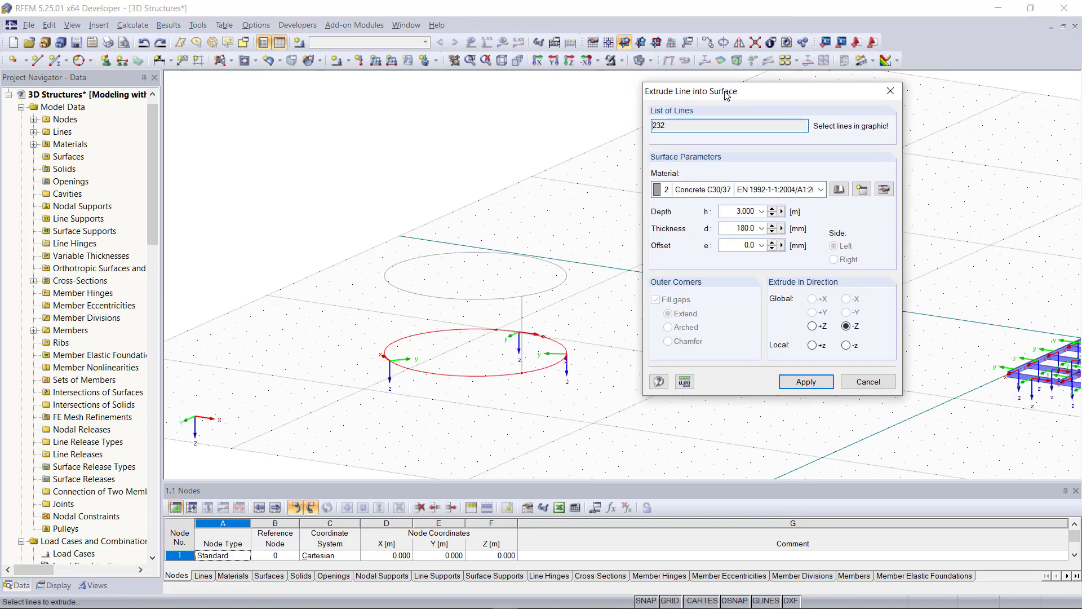
left_click(815, 190)
left_click(802, 193)
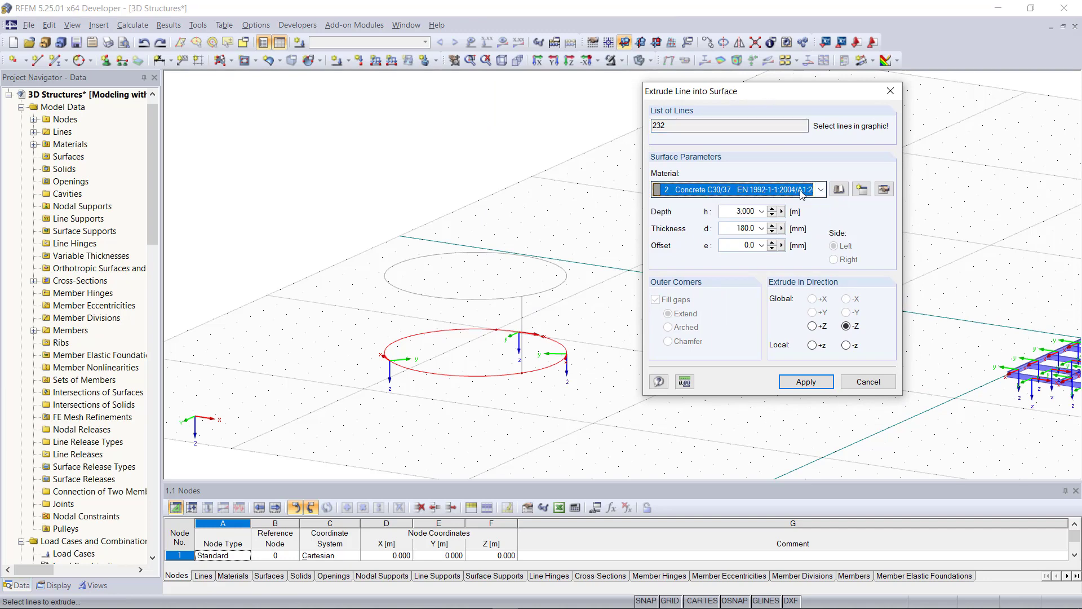
left_click(741, 228)
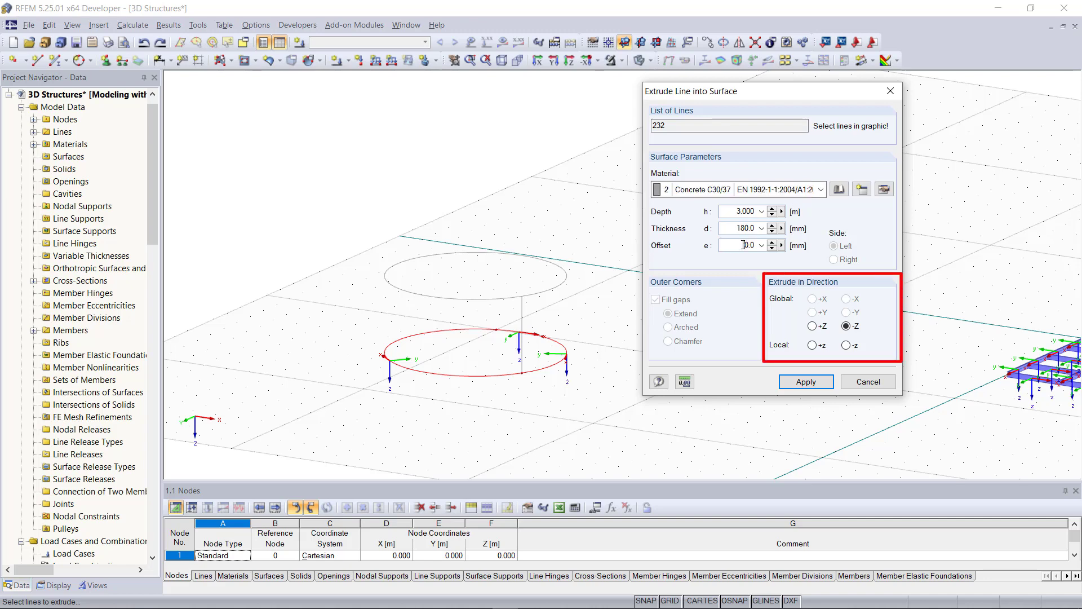
left_click(813, 326)
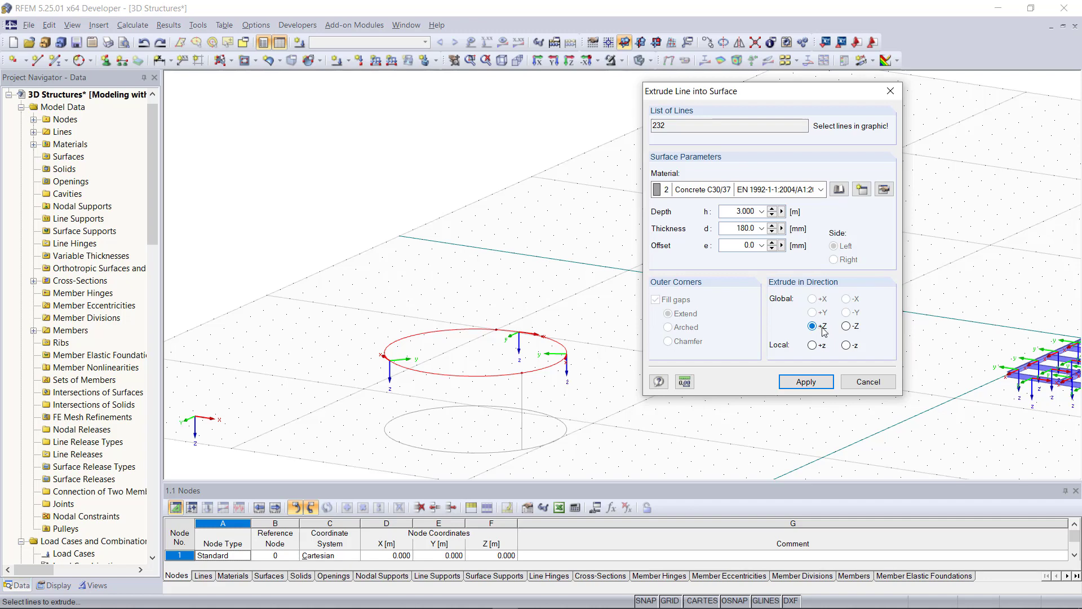
left_click(847, 326)
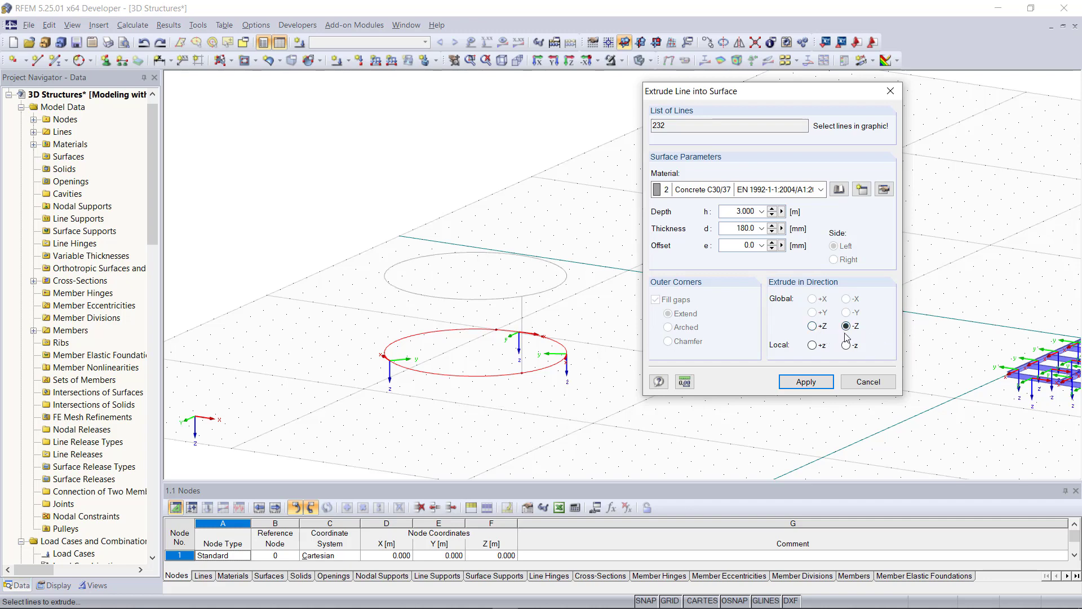
left_click(806, 381)
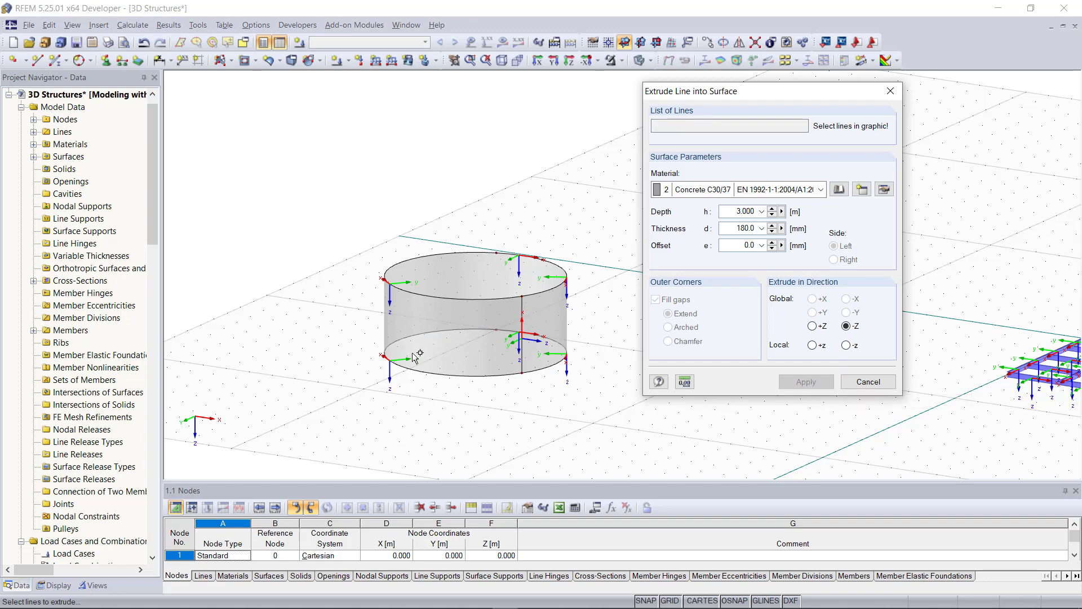
- Set up a new boundary-line surface in Concrete C30/37
left_click(869, 381)
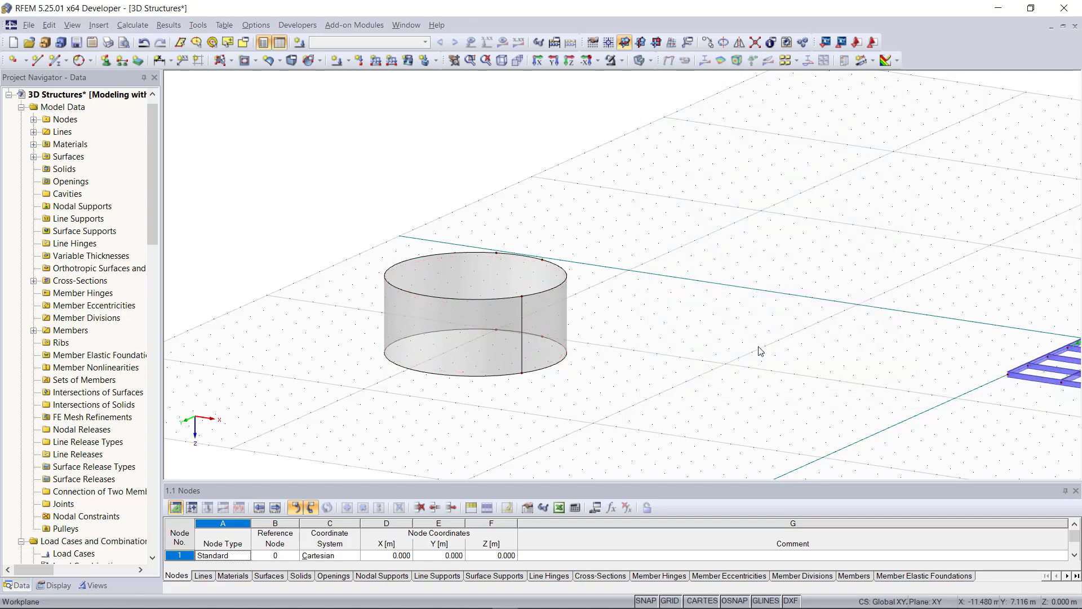
scroll(761, 350, "down", 2)
scroll(430, 321, "up", 2)
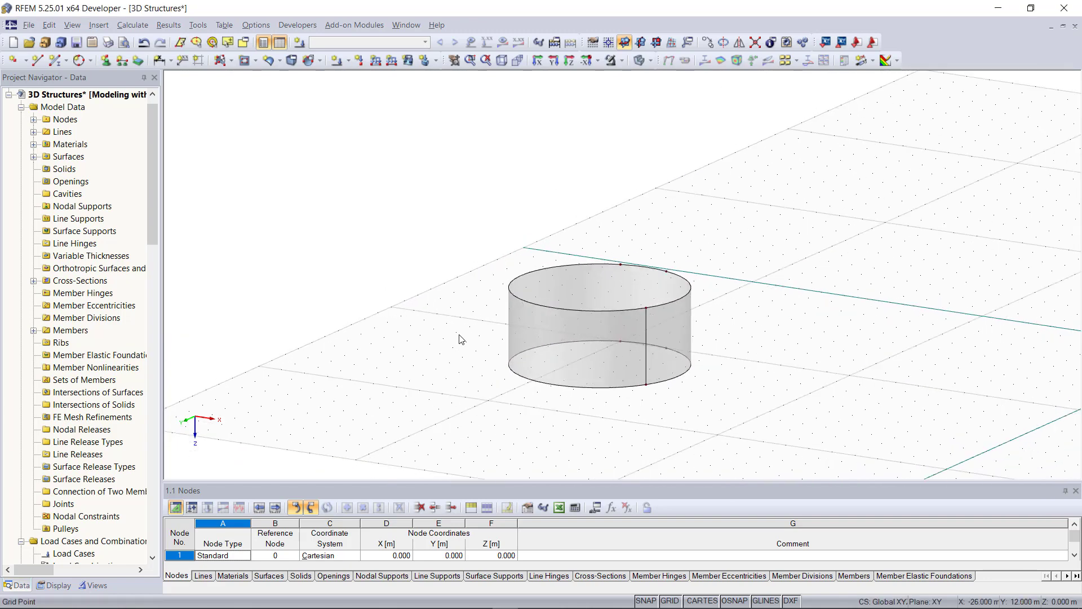
middle_click_drag(459, 338, 326, 405, "ctrl")
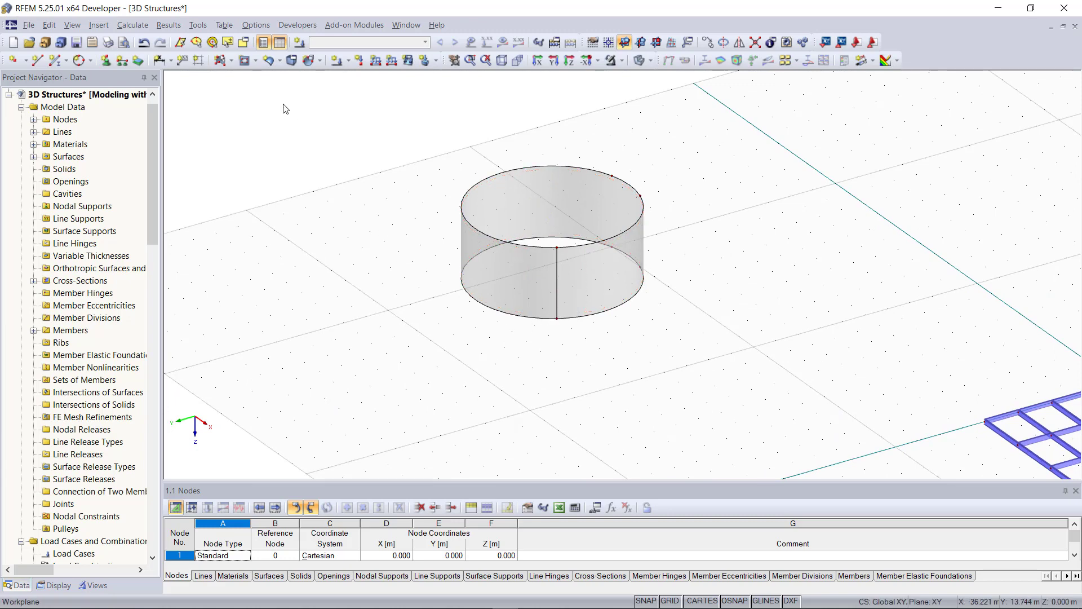
left_click(230, 60)
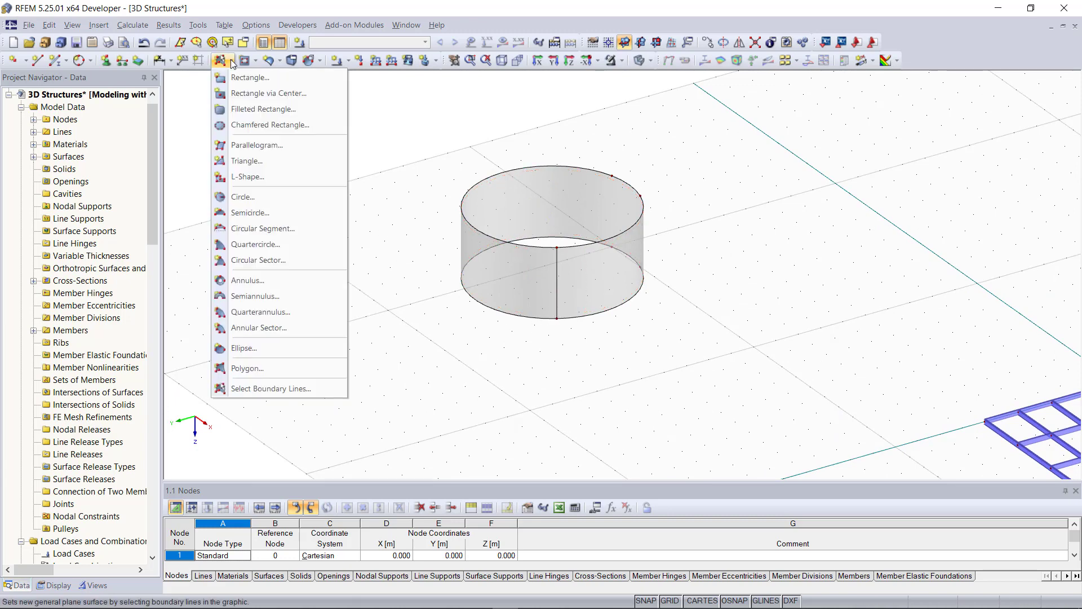
left_click(265, 388)
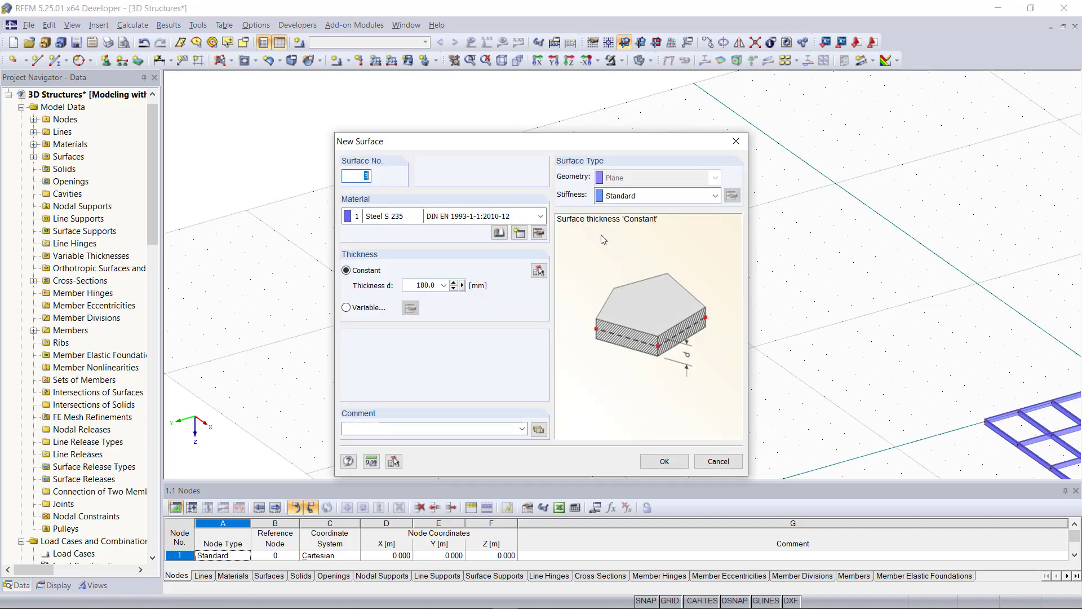
left_click(540, 216)
left_click(395, 227)
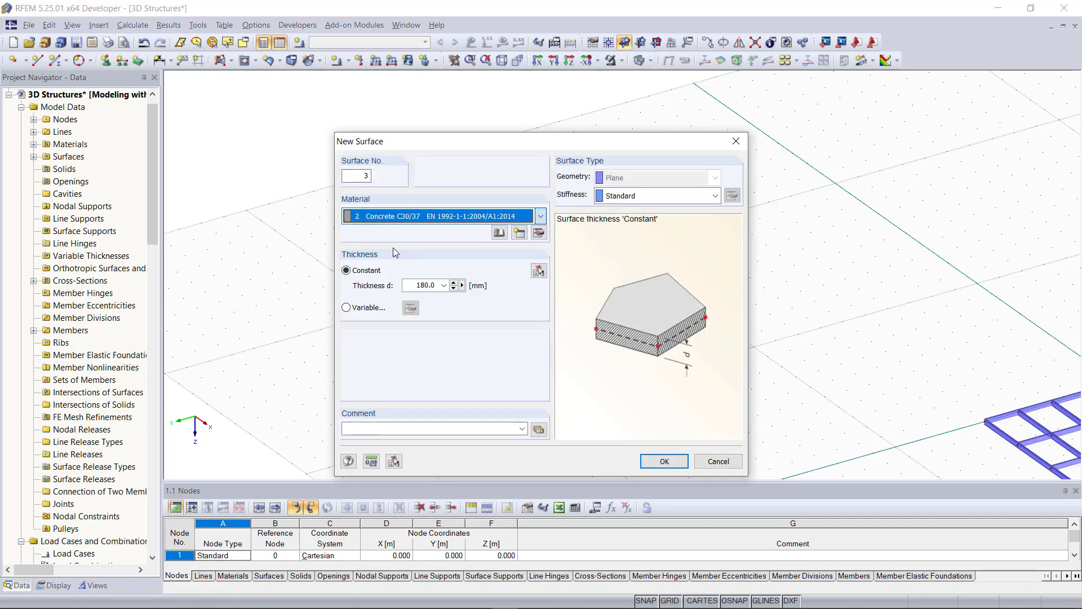
- Cap the cylinder's top and bottom circles with flat surfaces
left_click(665, 461)
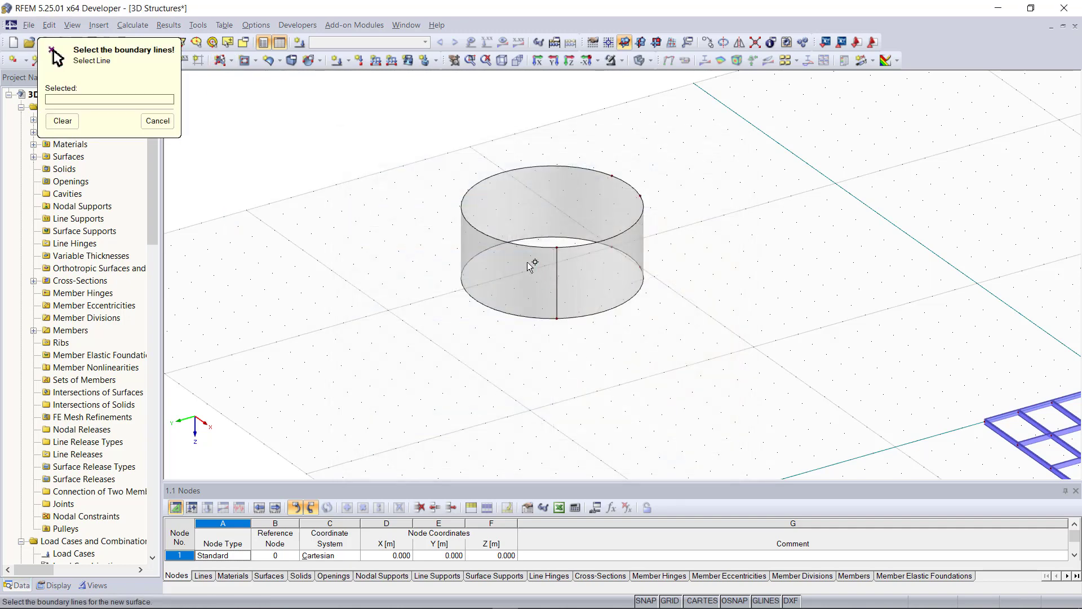
left_click(521, 248)
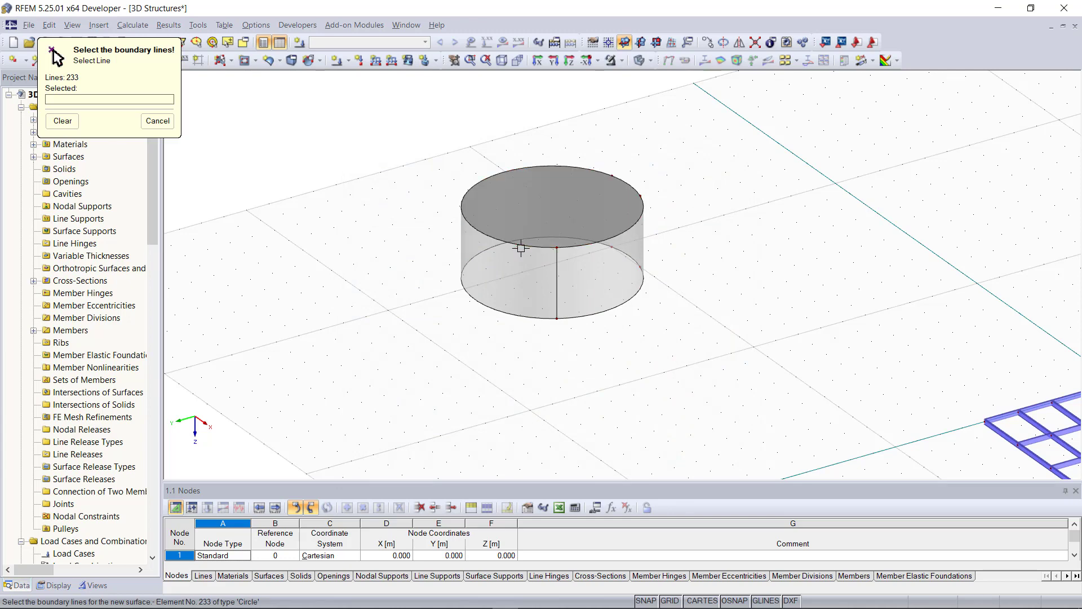
left_click(519, 313)
key("Escape")
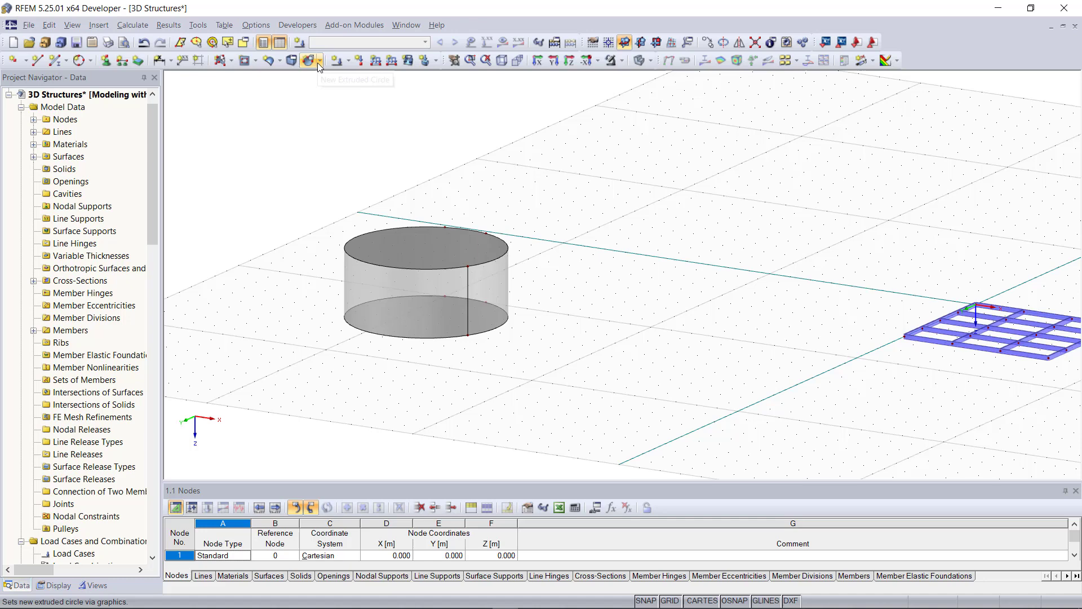
- Draw a circular disc for a tapered extruded circle beside the first cylinder
left_click(319, 62)
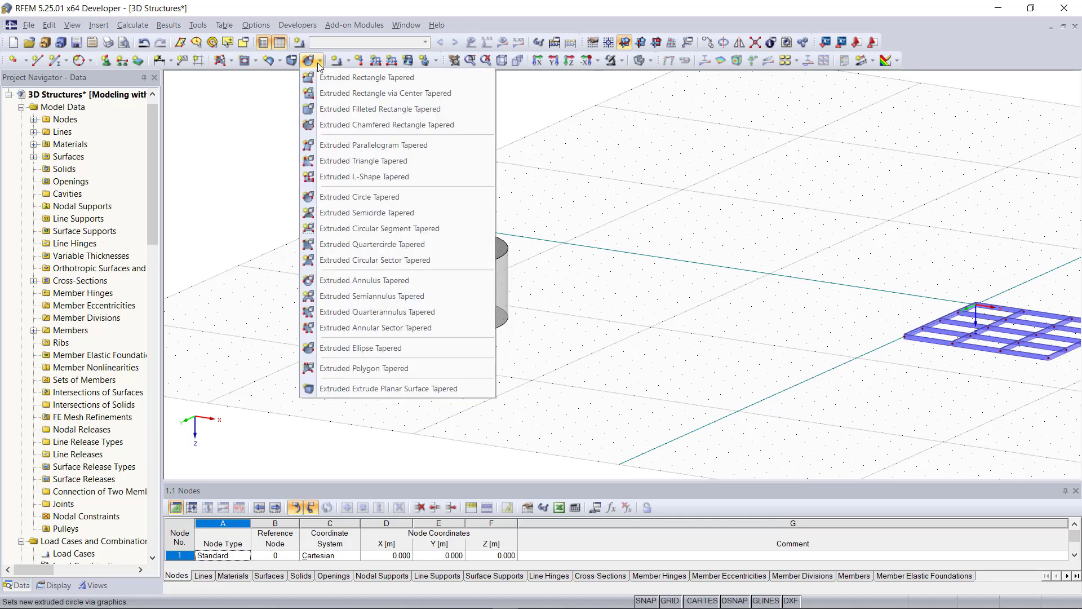
left_click(388, 198)
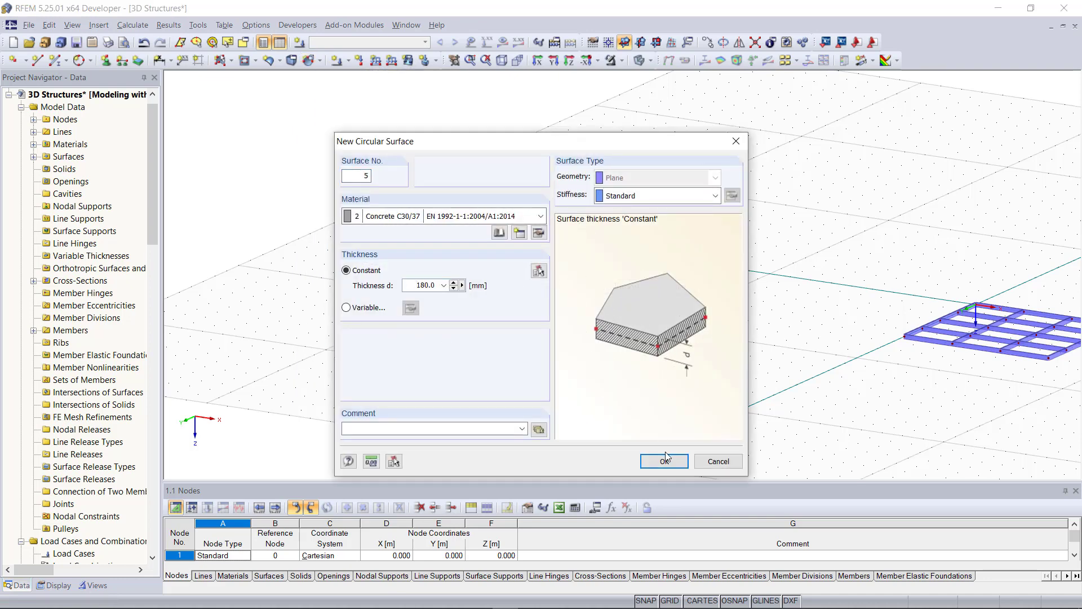
left_click(665, 461)
left_click(628, 392)
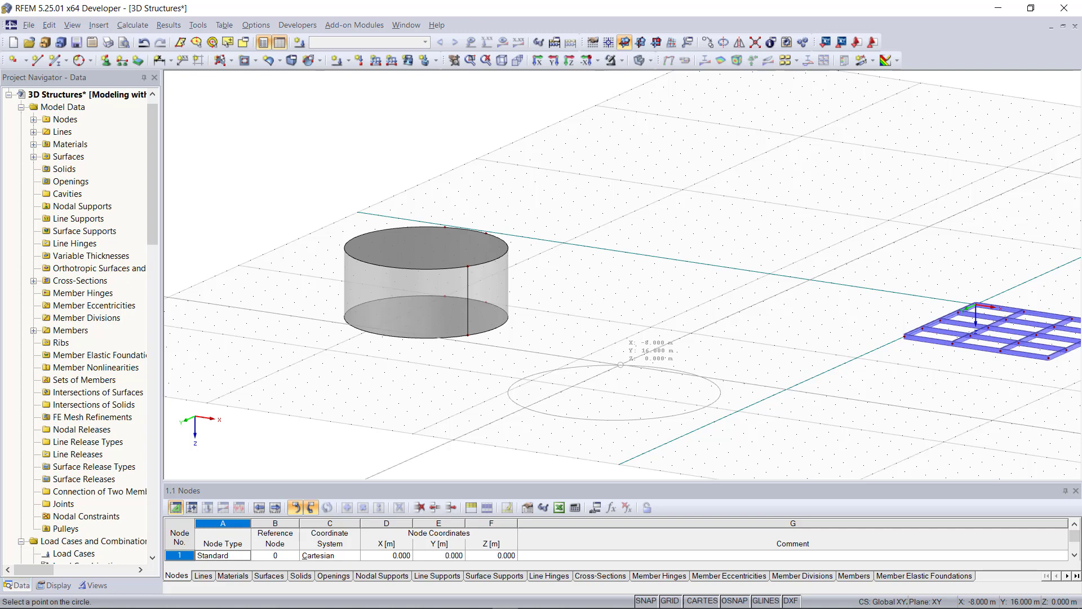
left_click(621, 365)
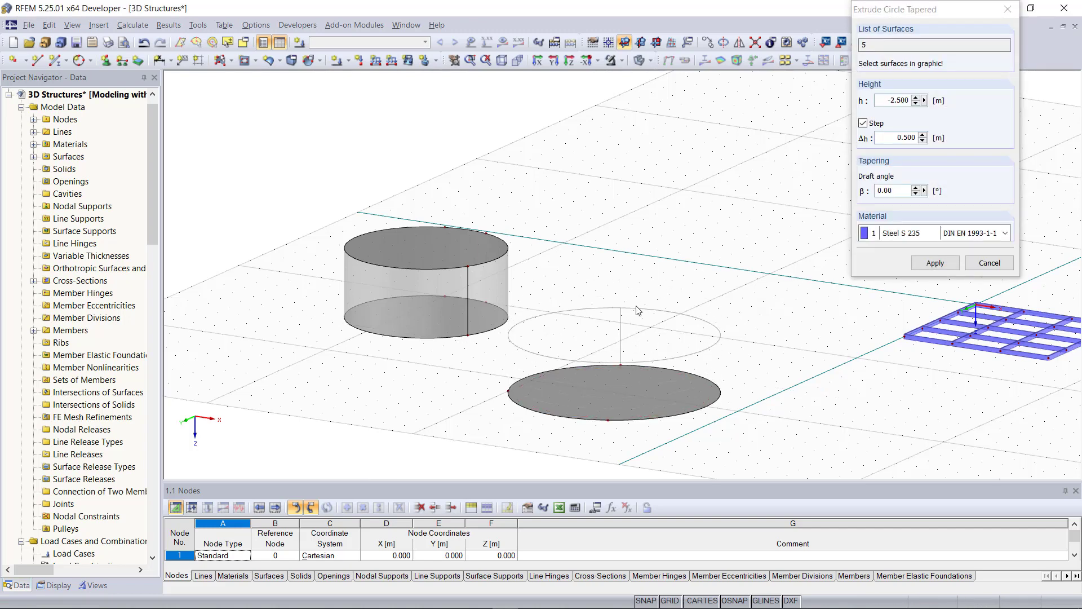
- Extrude the disc with height -3 in Concrete C30/37
double_click(898, 101)
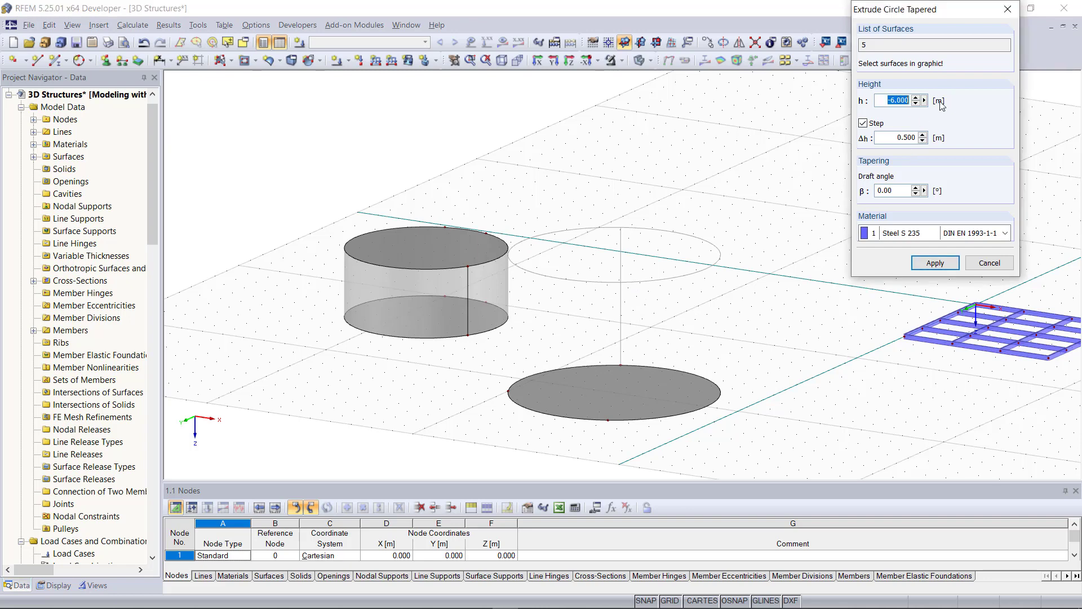
type("-3")
left_click(936, 233)
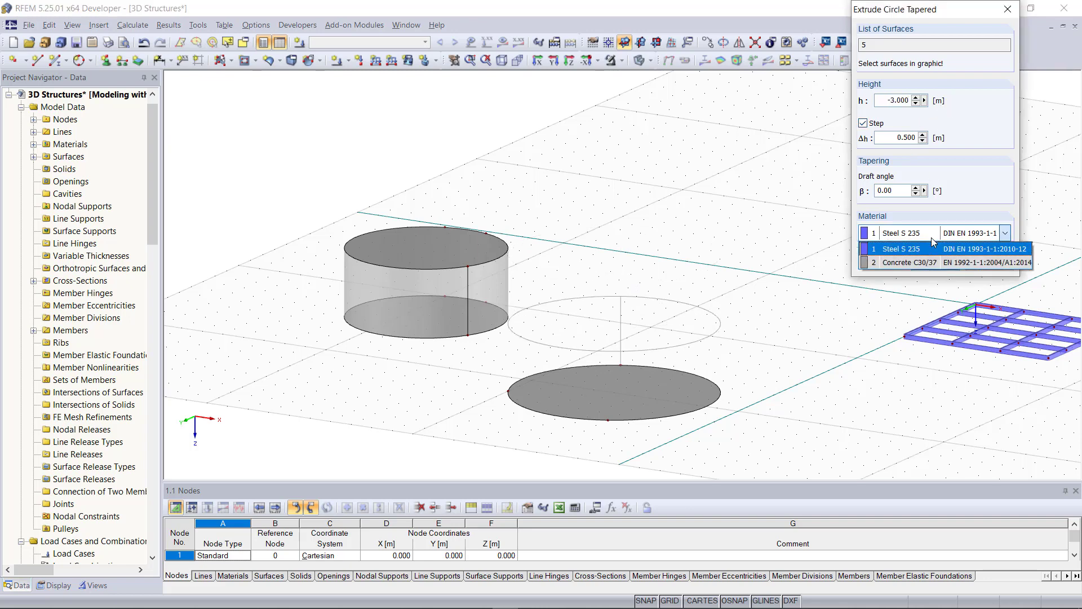
left_click(914, 263)
left_click(935, 262)
- Draw a circle by centre and radius at X 17 m, Y 20 m on the ground plane
scroll(683, 416, "down", 3)
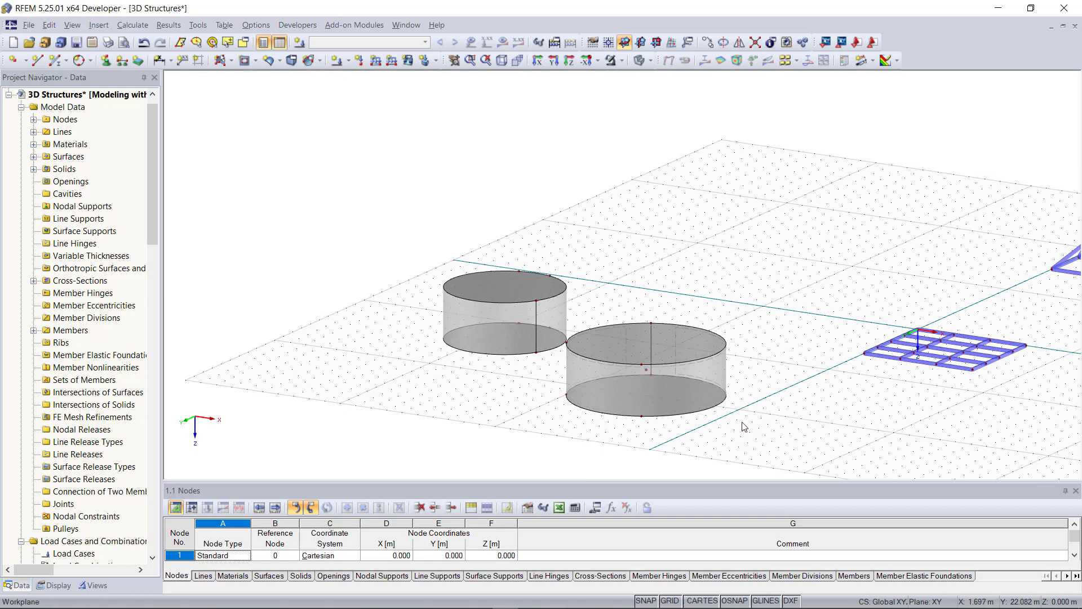
scroll(780, 410, "down", 2)
scroll(789, 411, "up", 5)
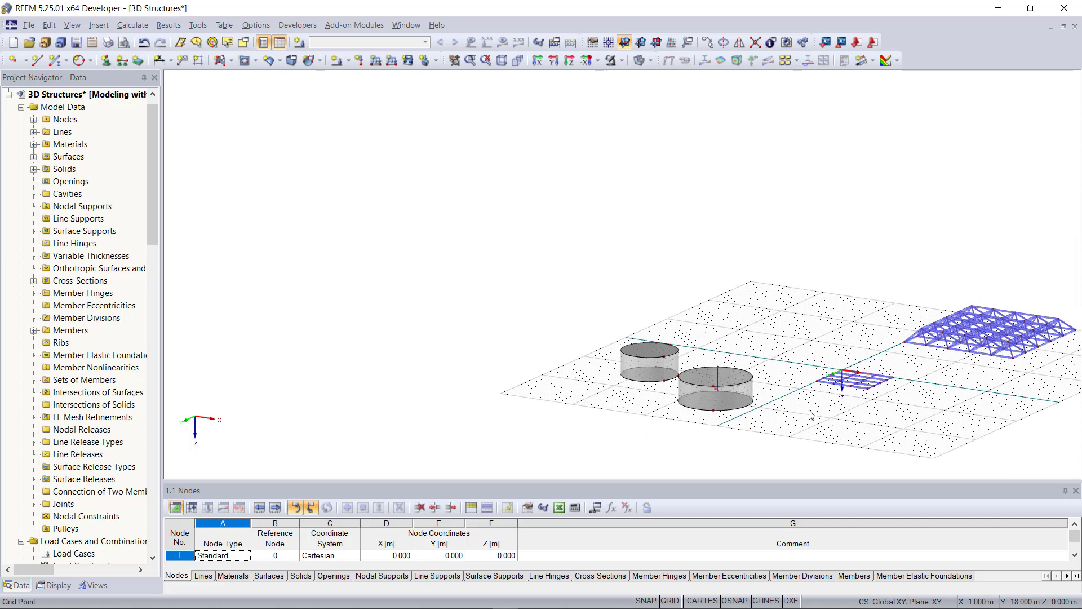
scroll(1005, 436, "up", 2)
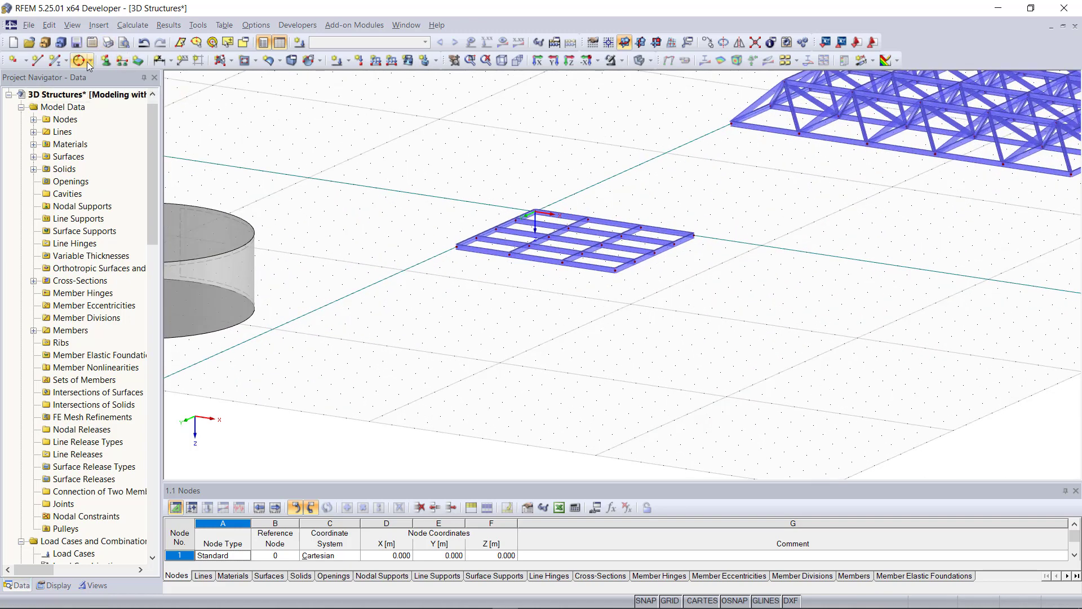
left_click(89, 60)
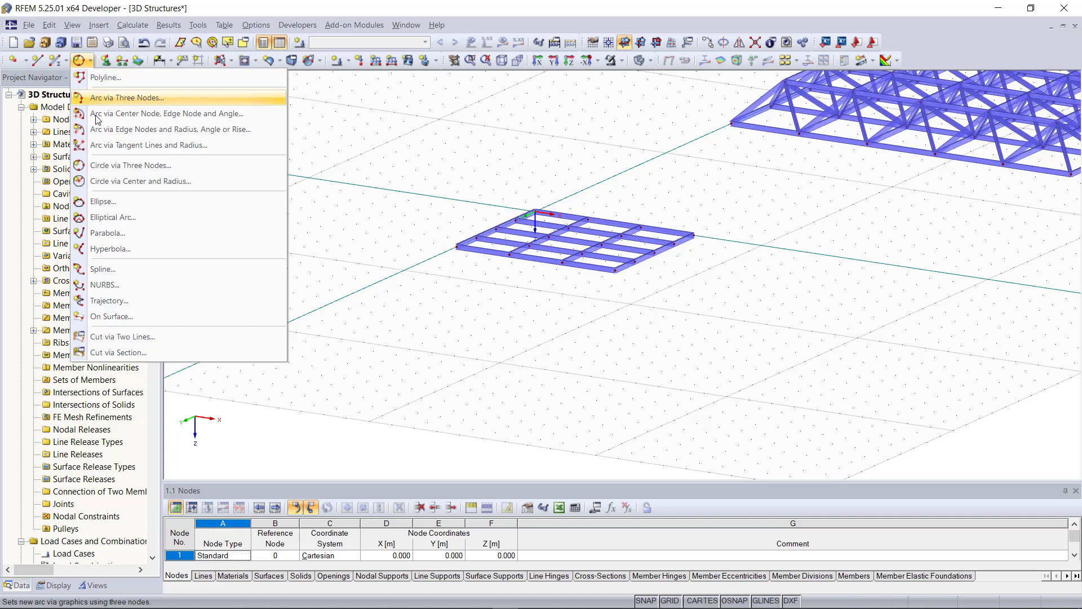
left_click(134, 180)
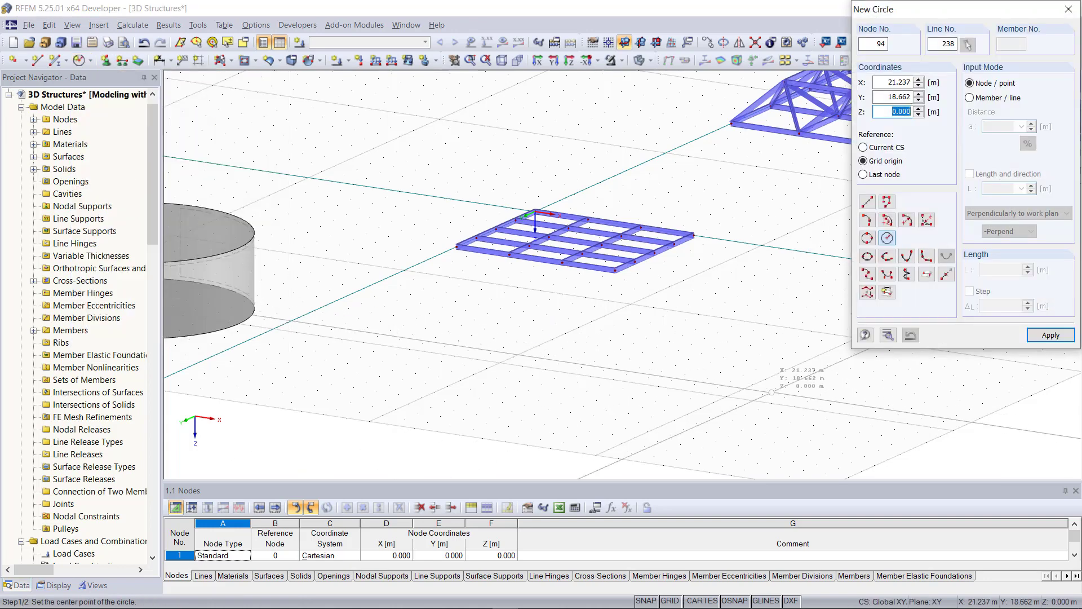
left_click(727, 396)
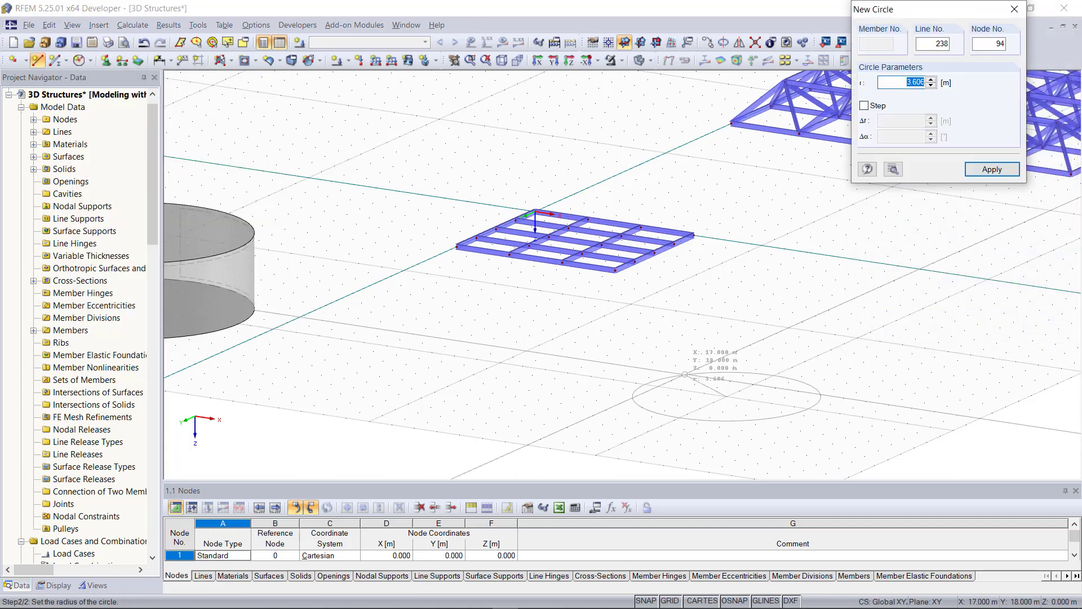
left_click(658, 387)
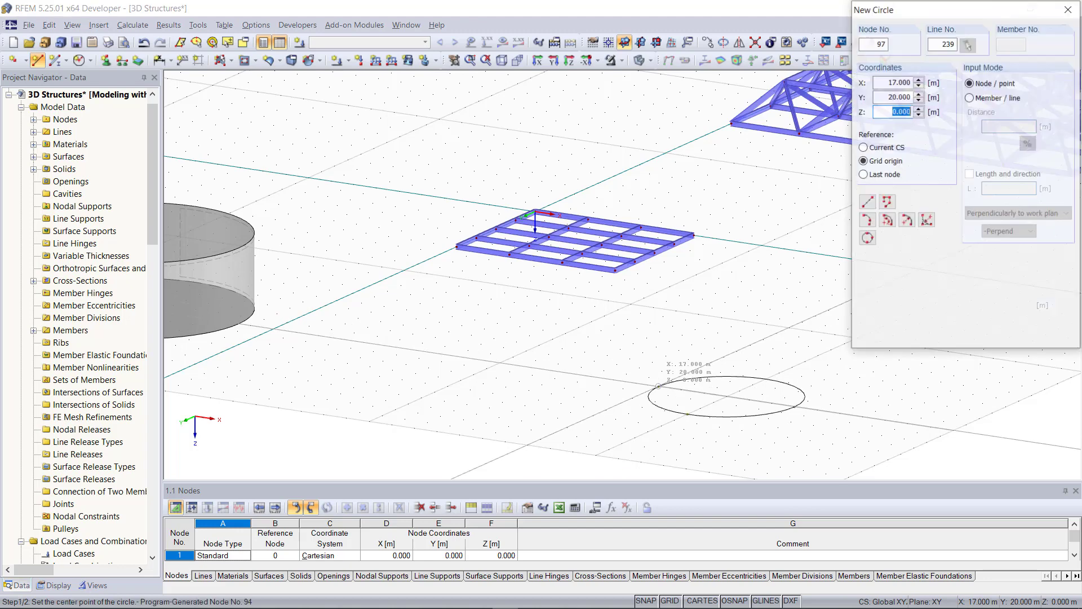
key("Escape")
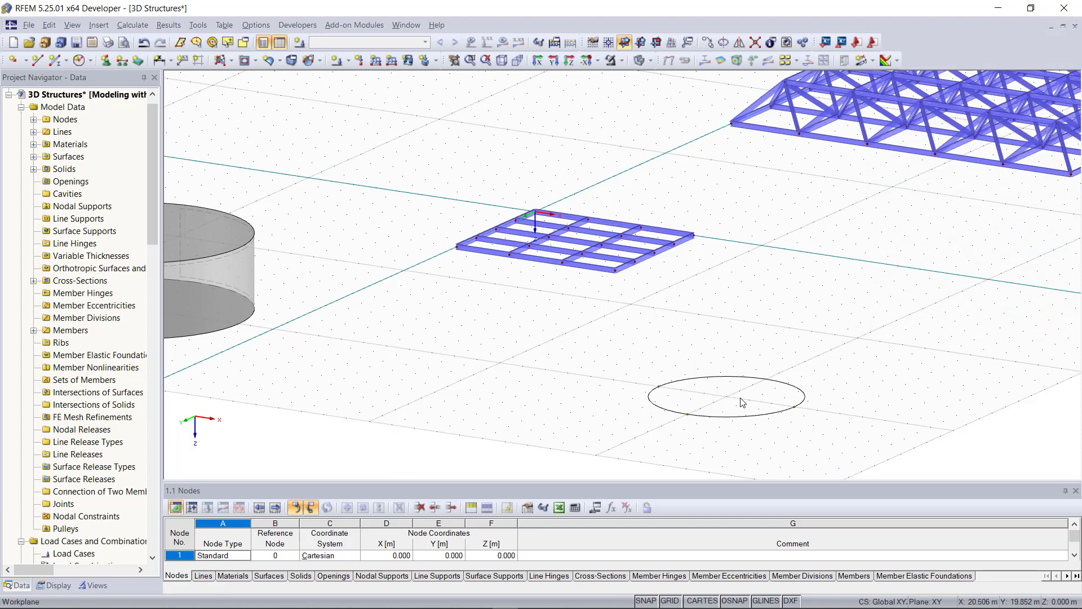
- Draw a 3 m vertical line from the circle's centre
left_click(37, 60)
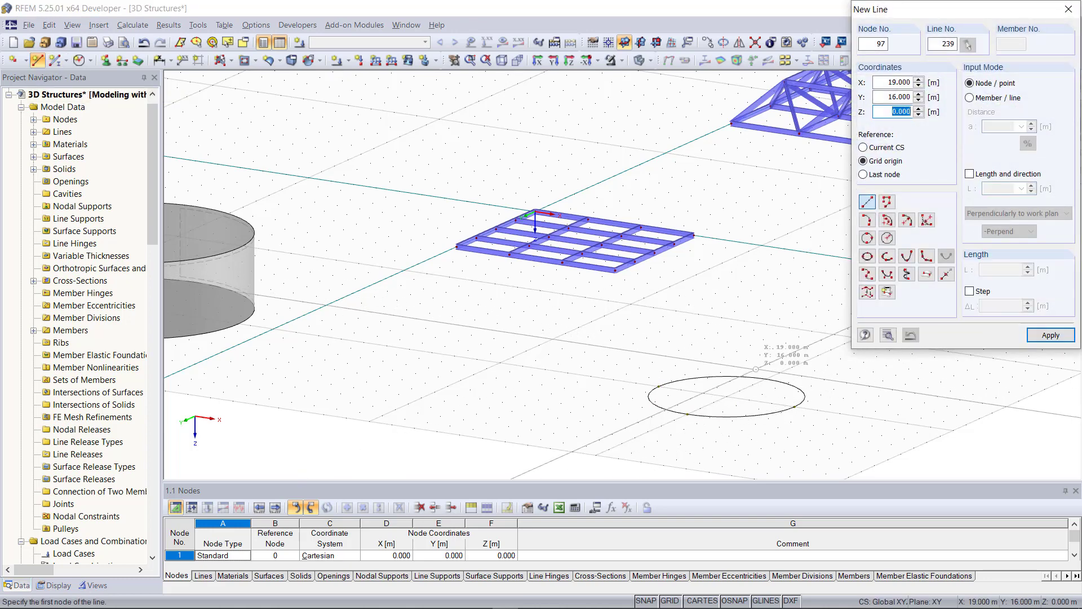
left_click(969, 175)
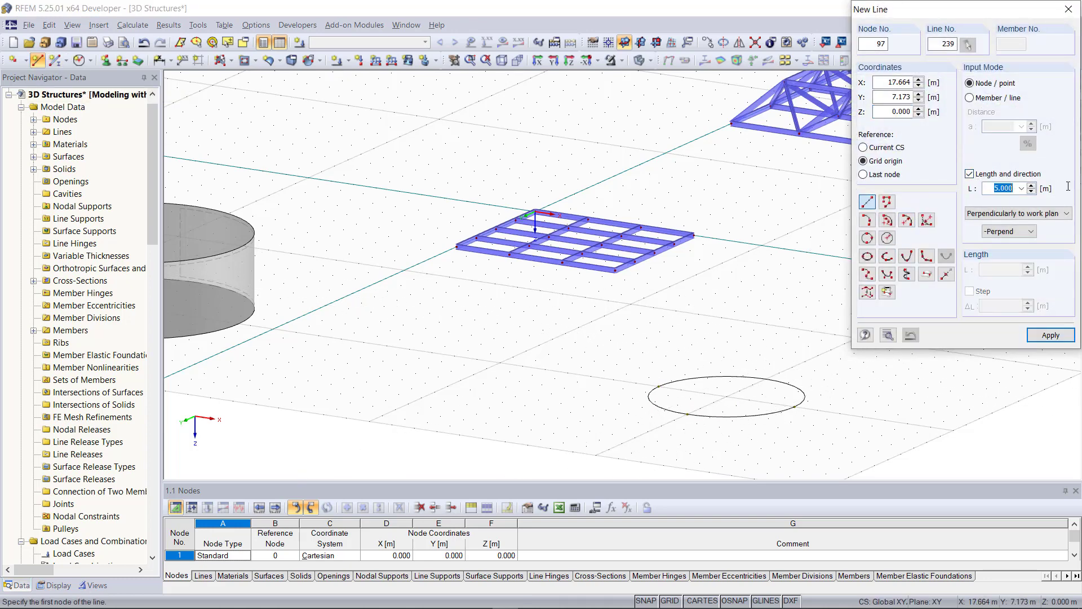
type("3")
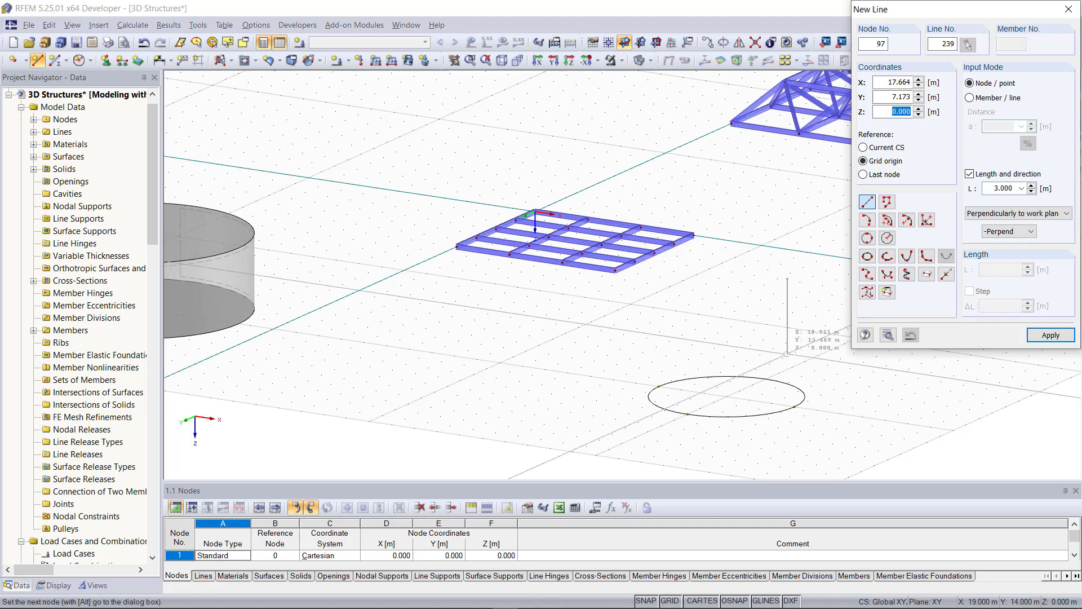
left_click(726, 396)
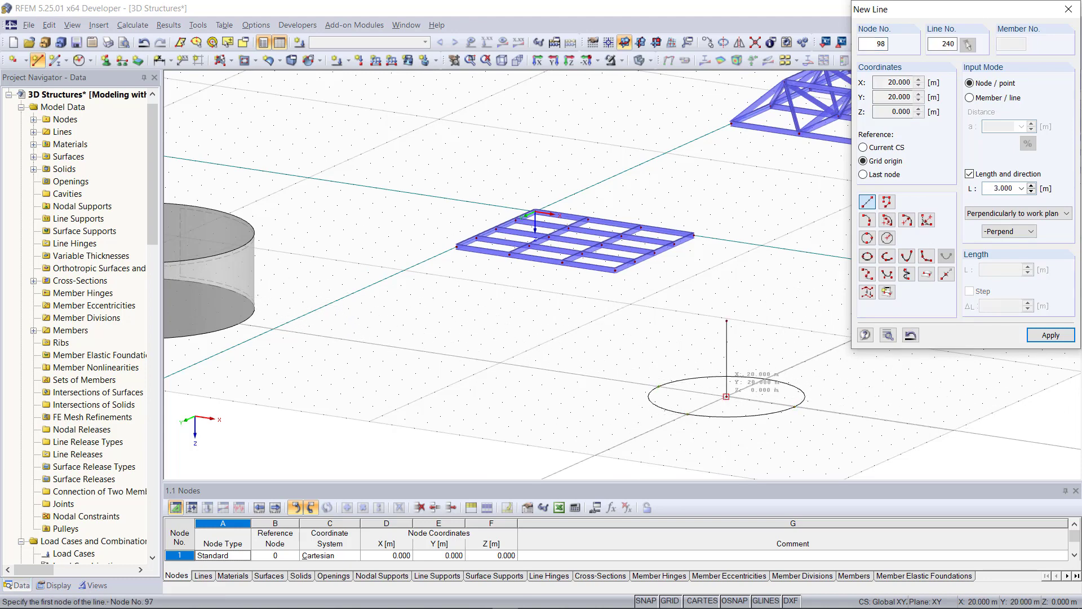
- Draw a sloping line from the vertical line's top to the circle's edge
left_click(969, 173)
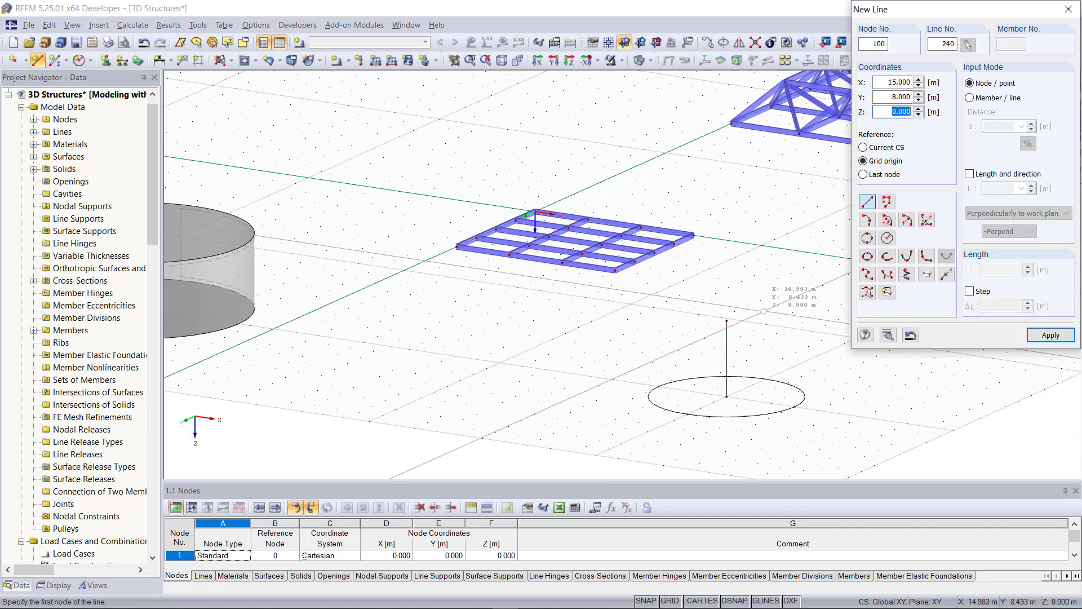
left_click(726, 321)
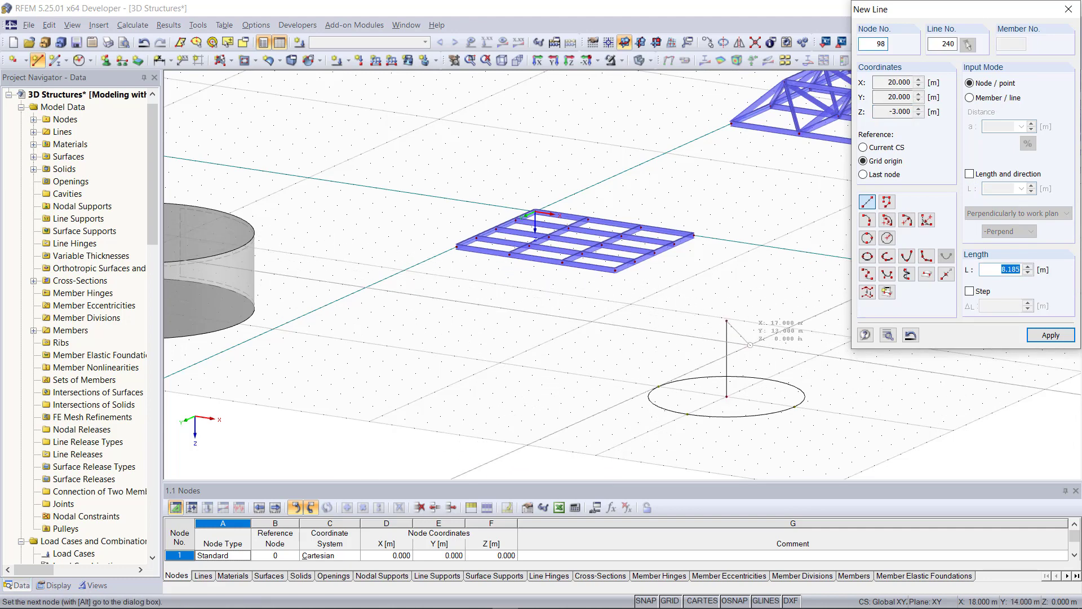
left_click(794, 407)
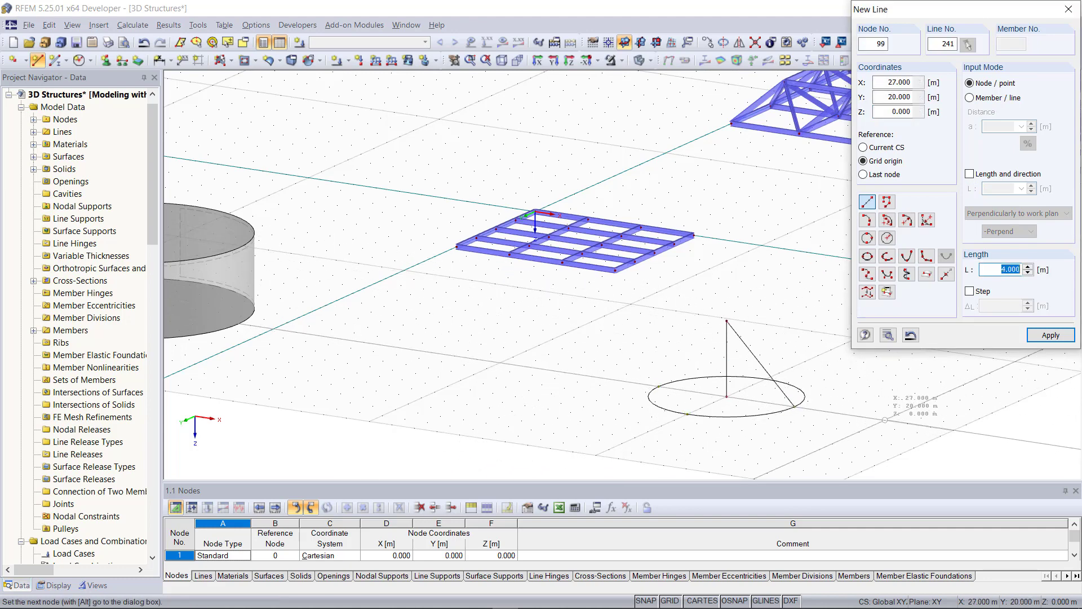
key("Escape")
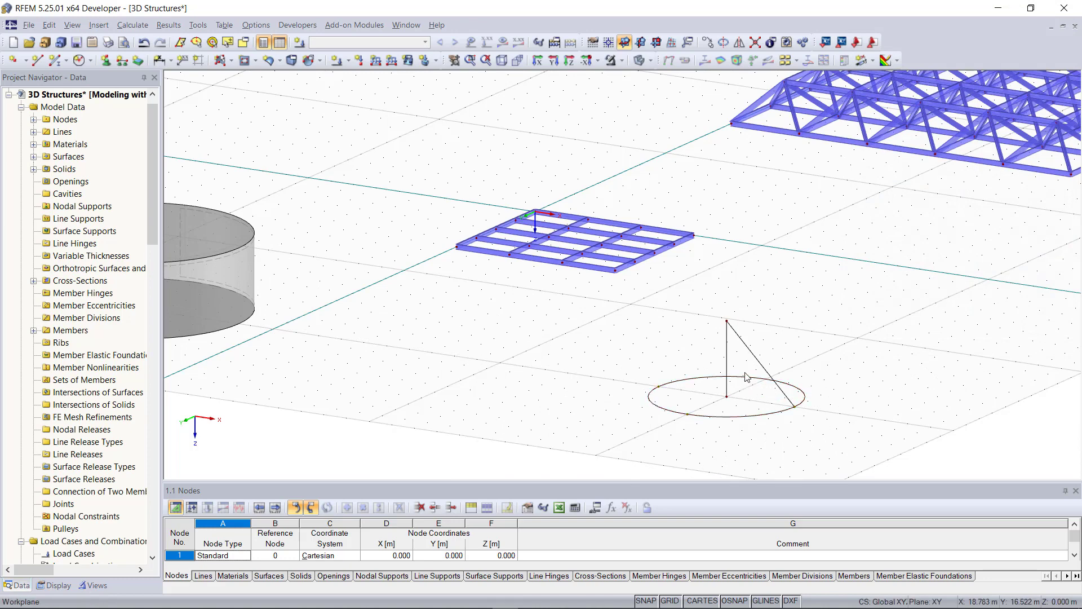
- Set up a rotated surface with its axis from the top node to the circle's centre
left_click(279, 61)
left_click(307, 116)
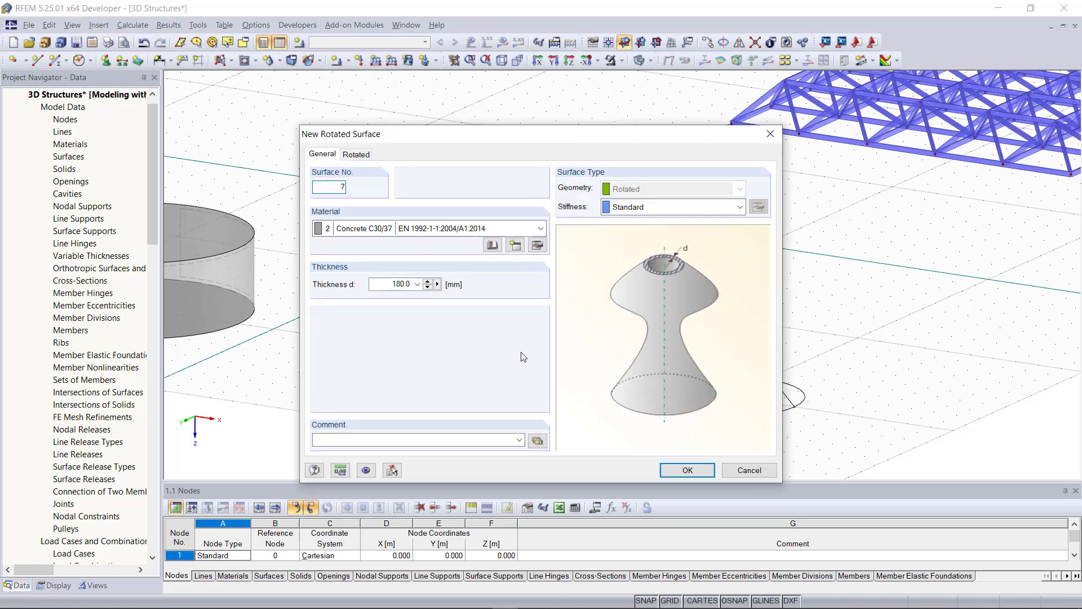
left_click_drag(493, 140, 541, 112)
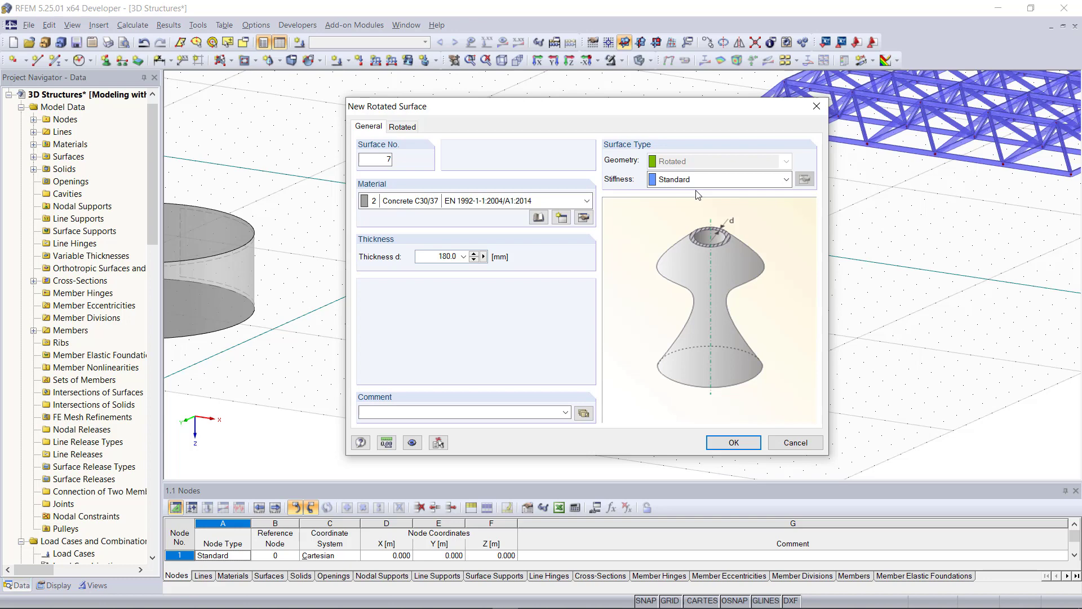
left_click(410, 126)
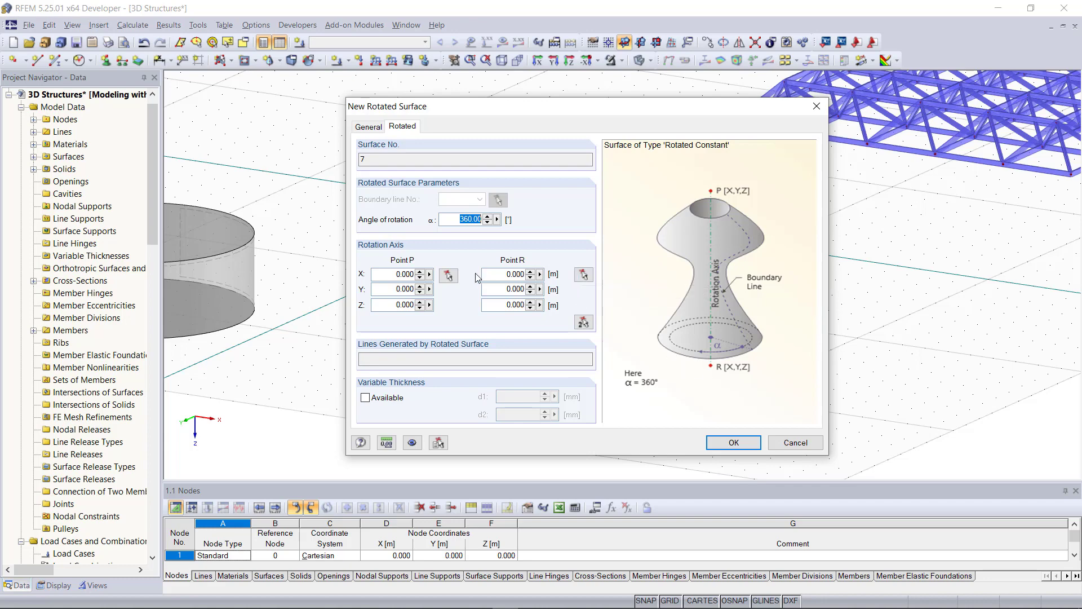
left_click(448, 276)
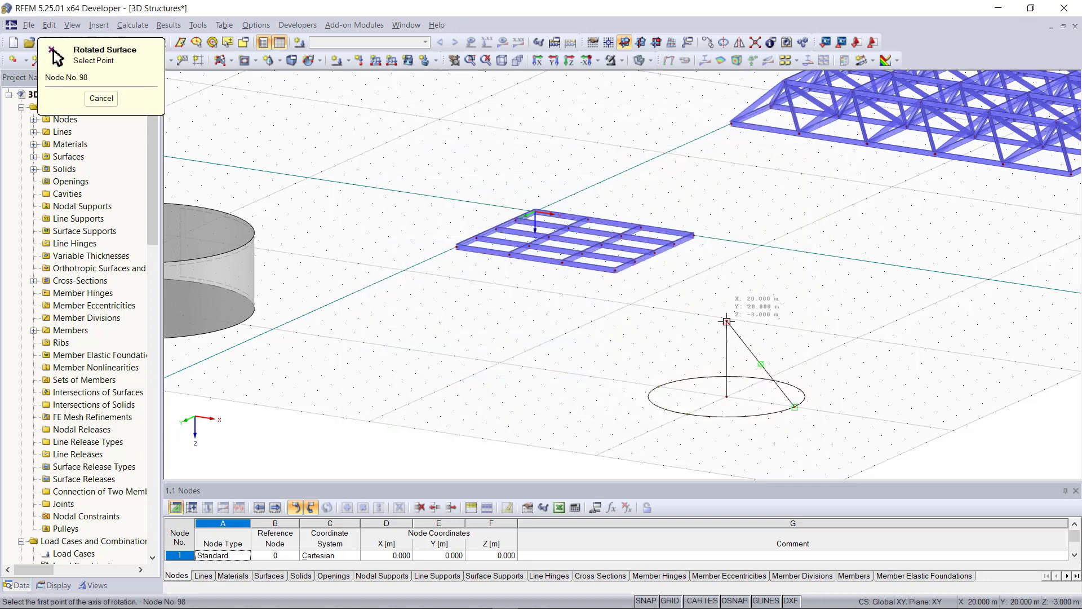
left_click(727, 322)
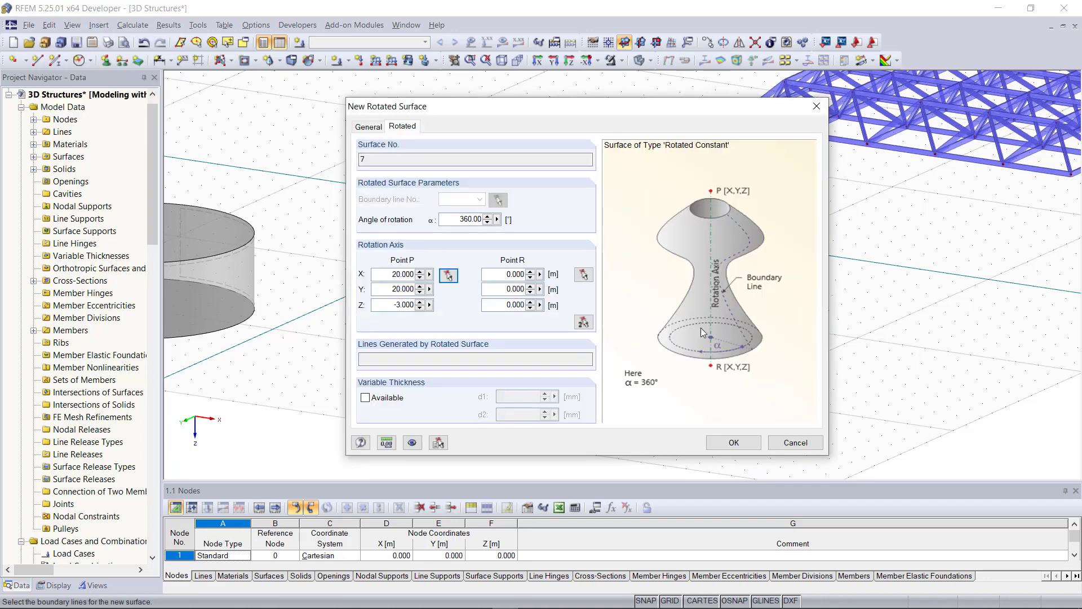
left_click(583, 275)
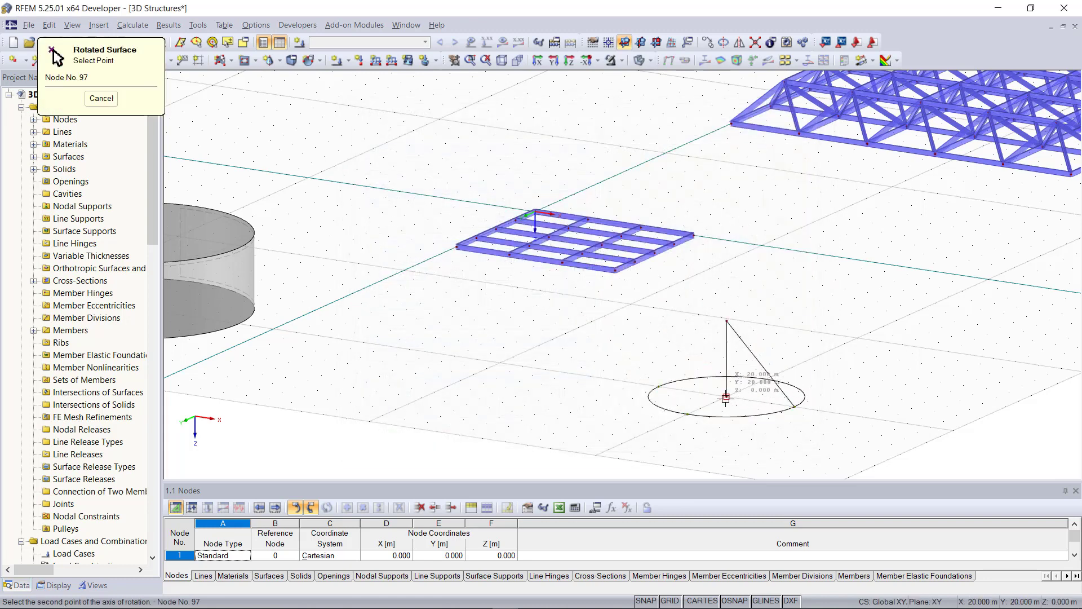
left_click(726, 398)
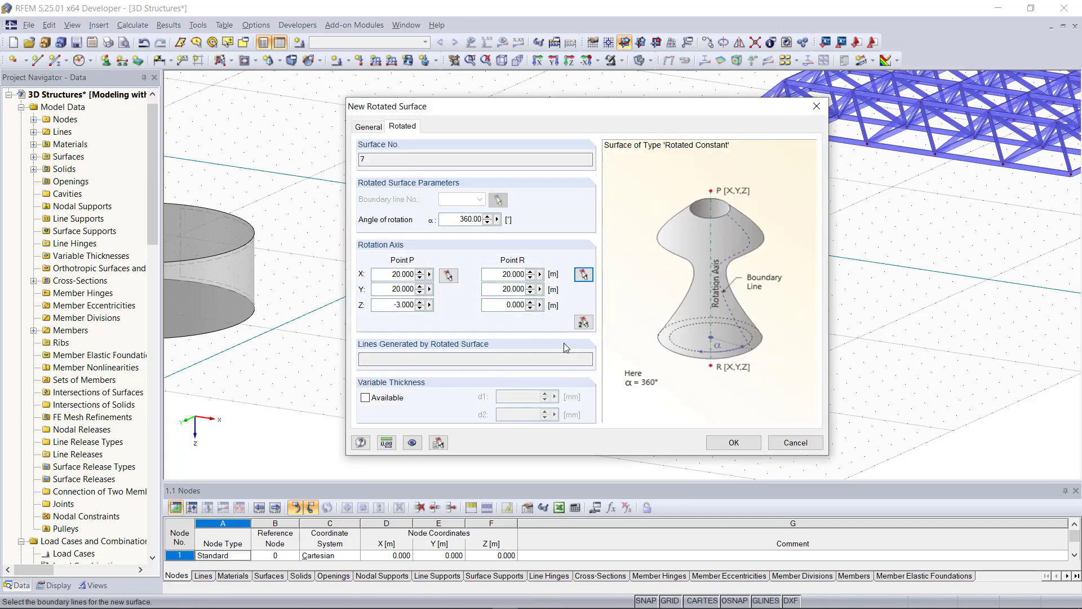
- Rotate the sloping line 360° about that axis to form the cone
left_click(729, 443)
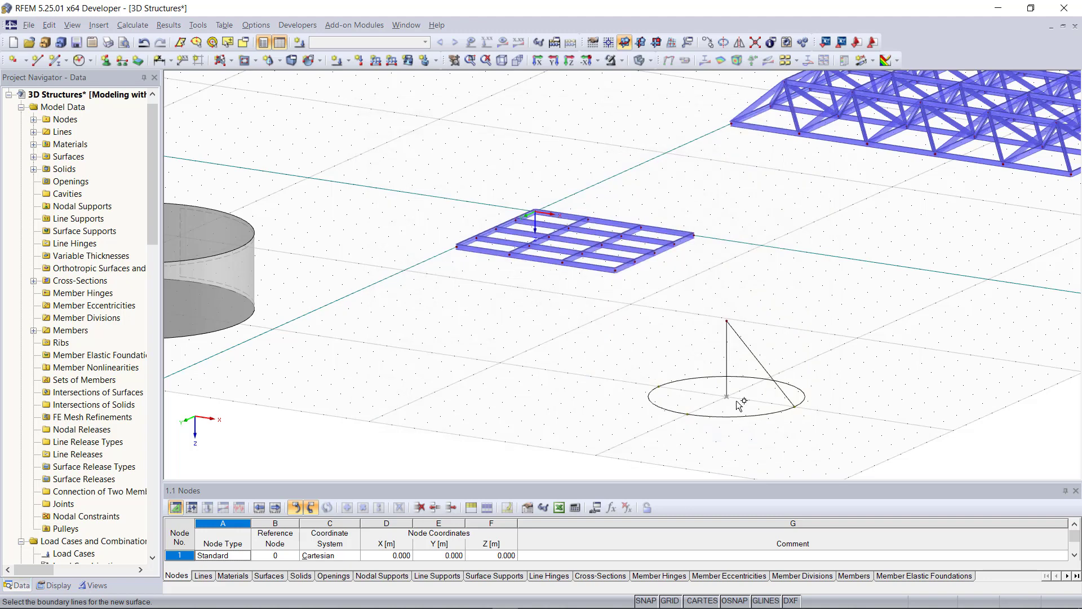
left_click(763, 370)
key("Escape")
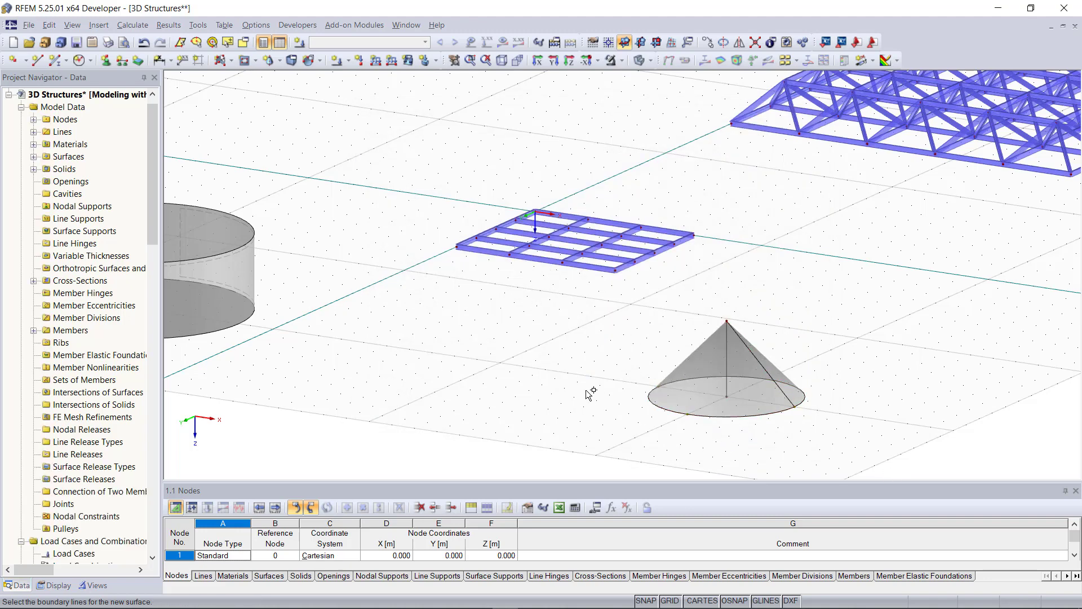
scroll(755, 451, "up", 2)
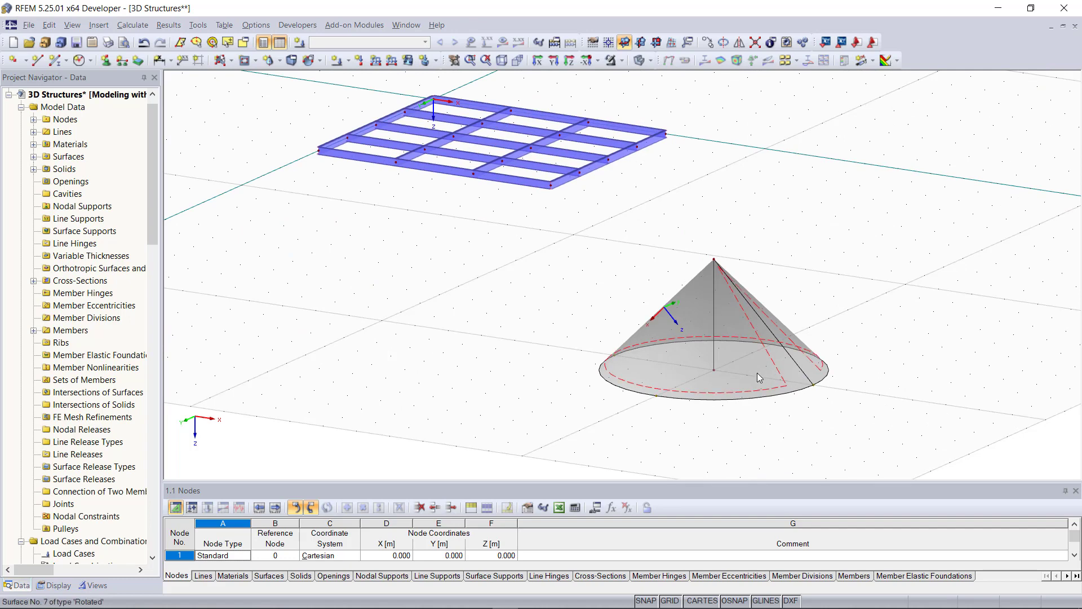
scroll(757, 374, "down", 2)
- Start a new member and define its start cross-section as 'Rectangle 400/400'
scroll(788, 457, "down", 3)
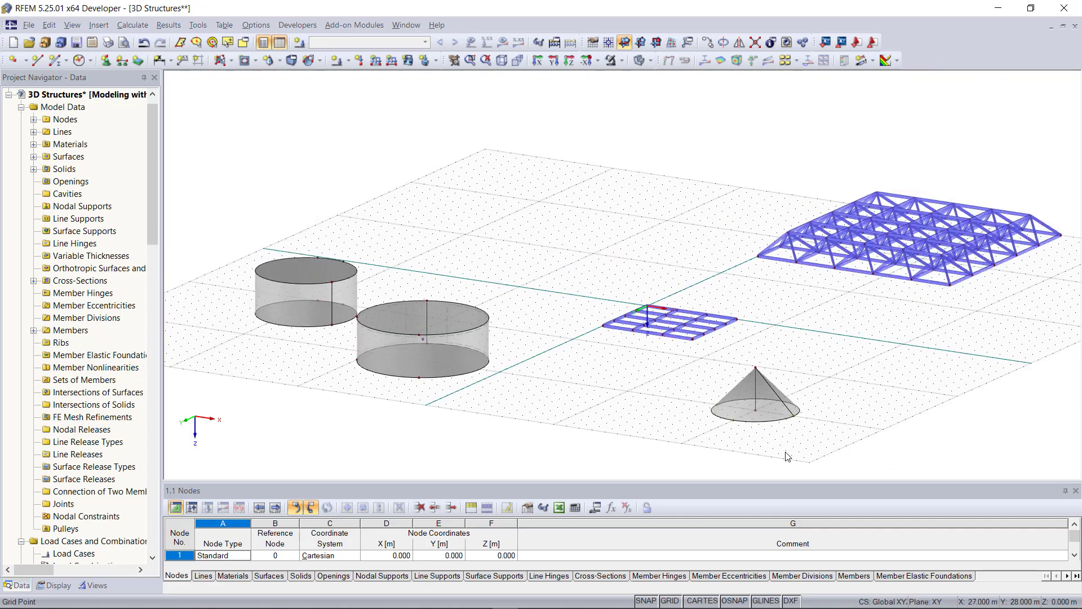
scroll(543, 244, "up", 3)
scroll(543, 244, "up", 2)
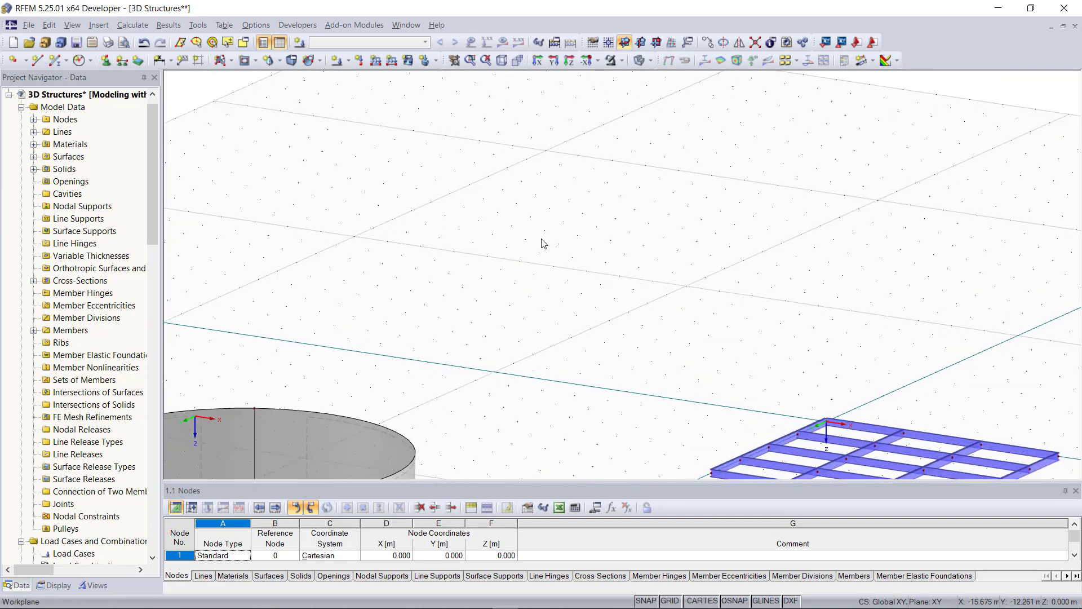
left_click(55, 66)
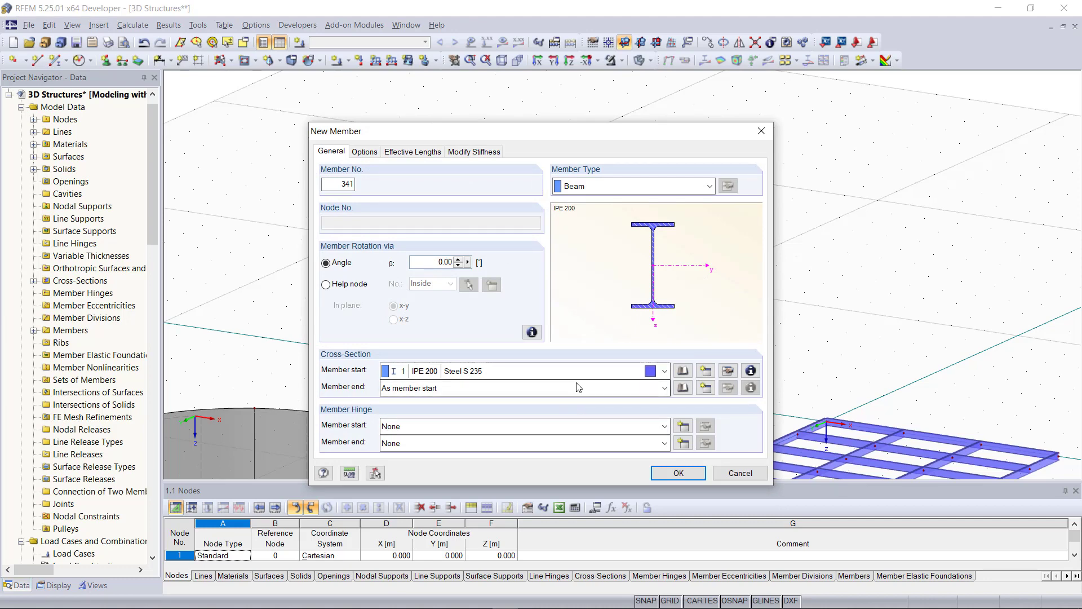
left_click(711, 374)
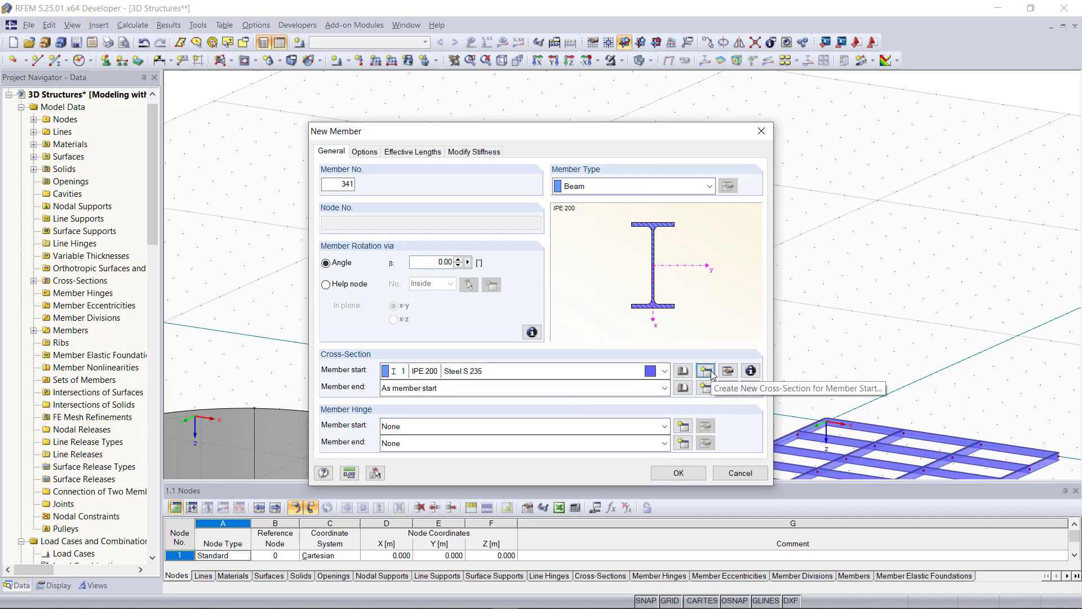
type("Recta")
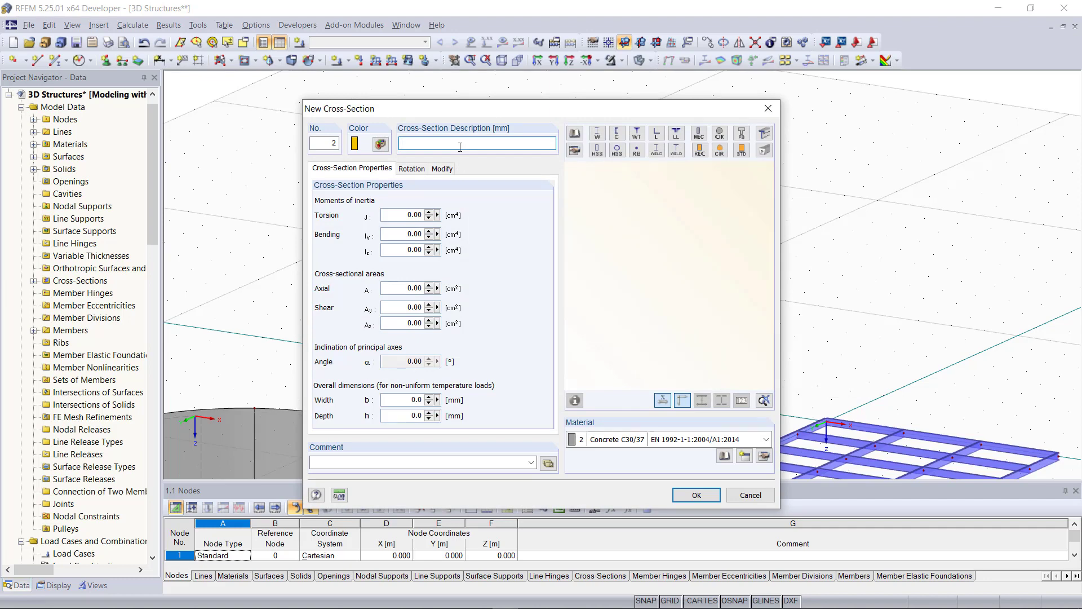
type("ngle 400/400")
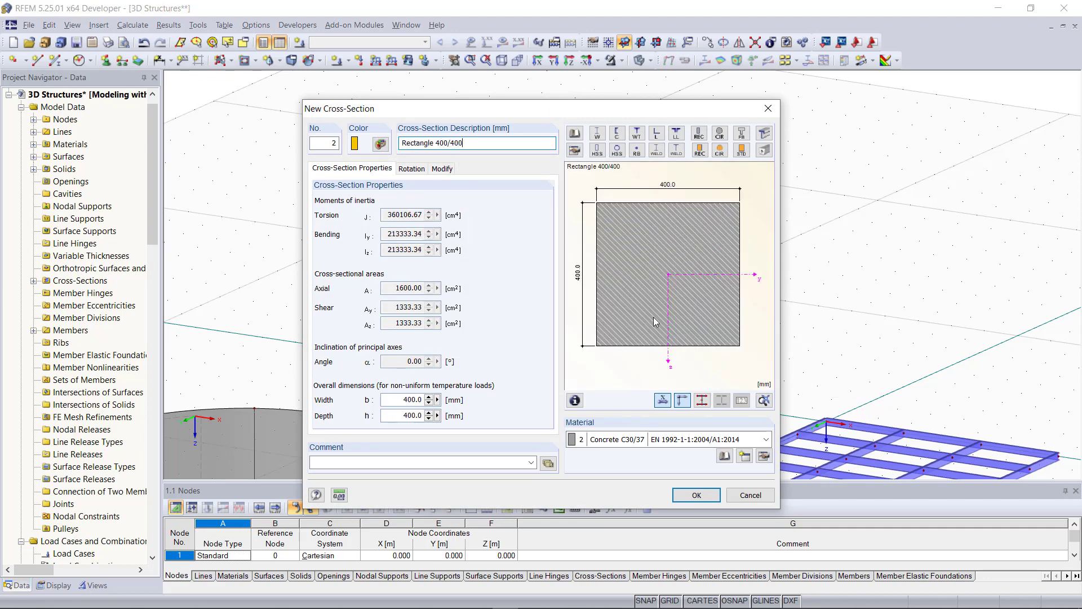
- Place three 5 m Rectangle 400/400 concrete columns perpendicular to the work plane at grid points
left_click(697, 495)
left_click(692, 475)
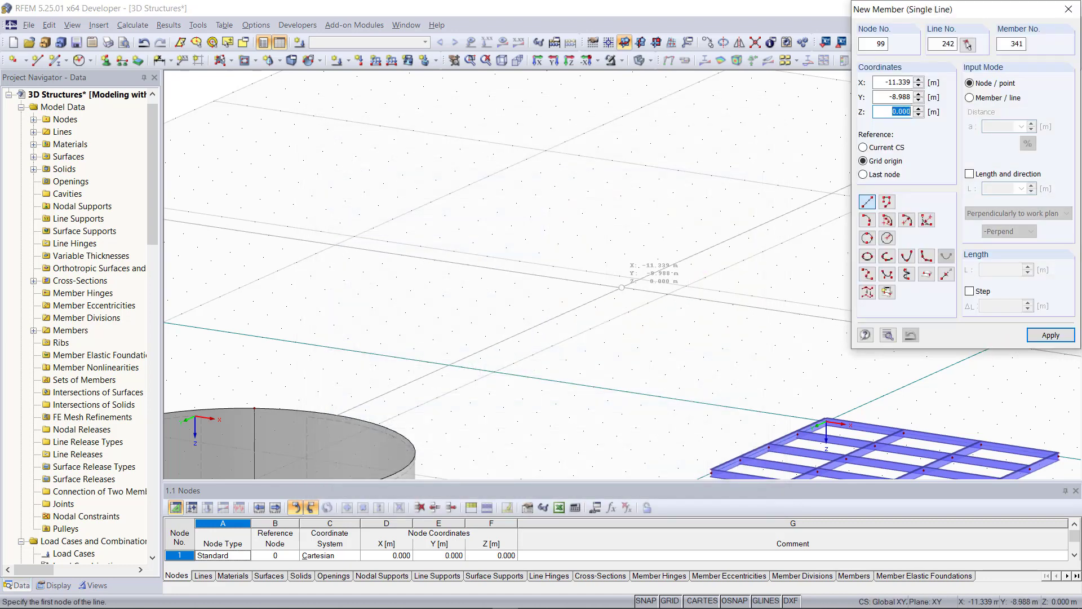
left_click(622, 286)
left_click(969, 173)
scroll(620, 254, "down", 2)
left_click(1007, 188)
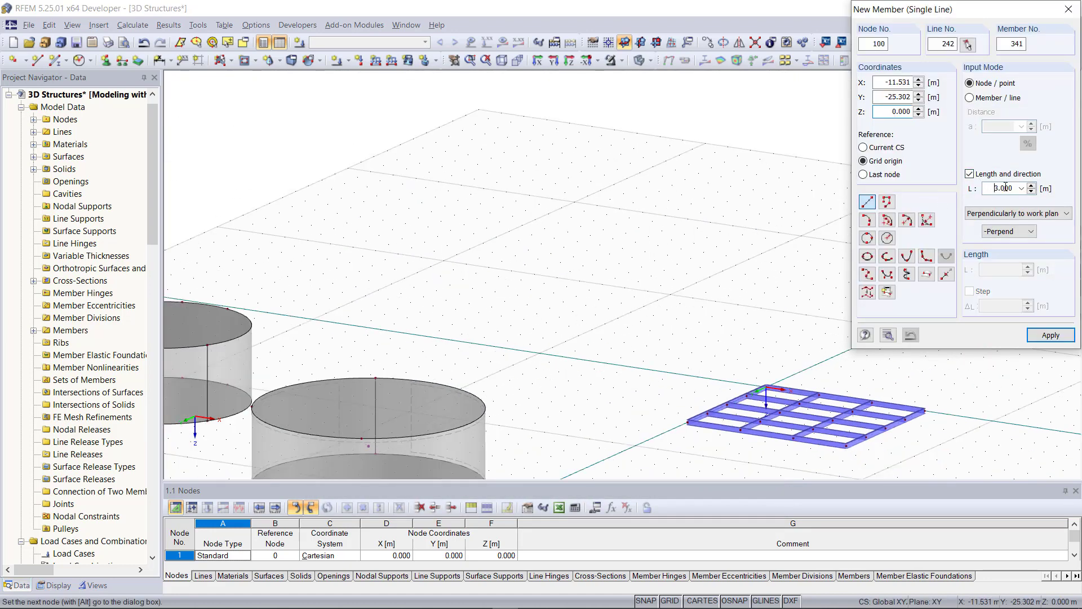
type("5")
left_click(575, 201)
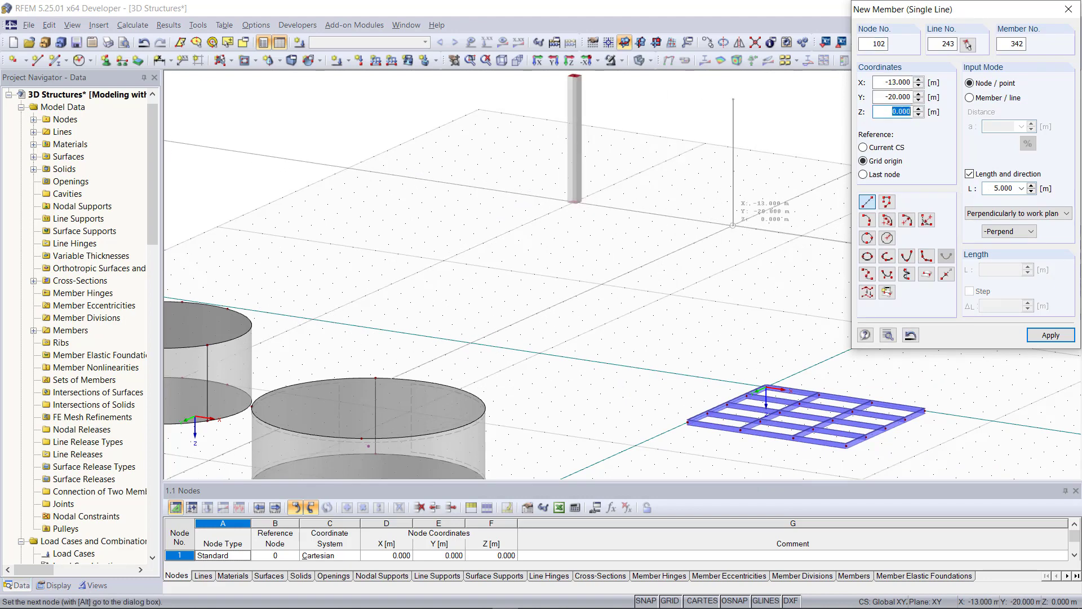
left_click(733, 225)
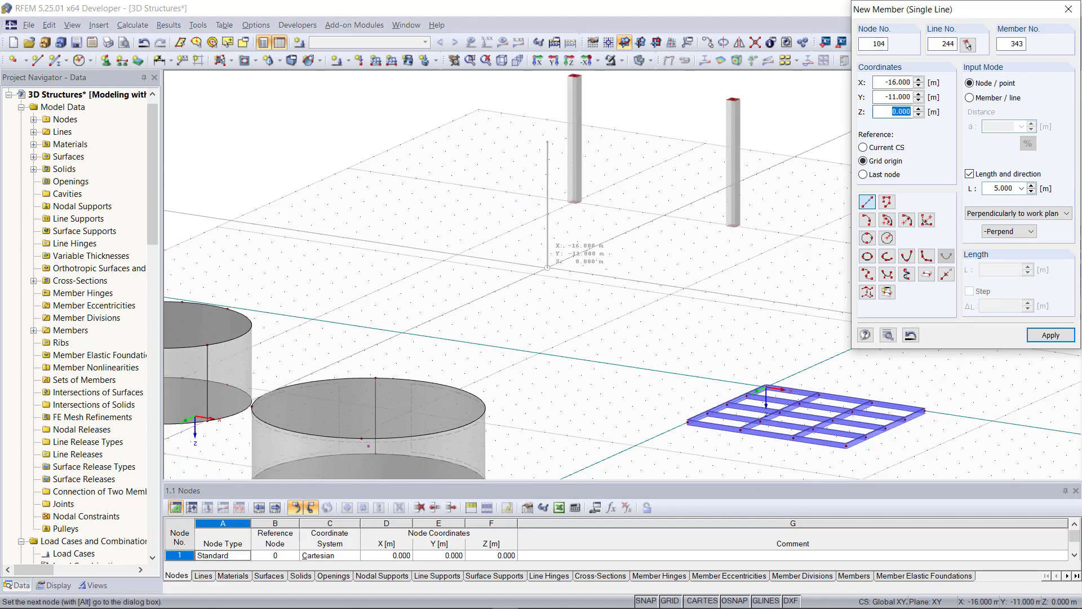
key("Escape")
scroll(659, 346, "down", 3)
scroll(634, 357, "up", 6)
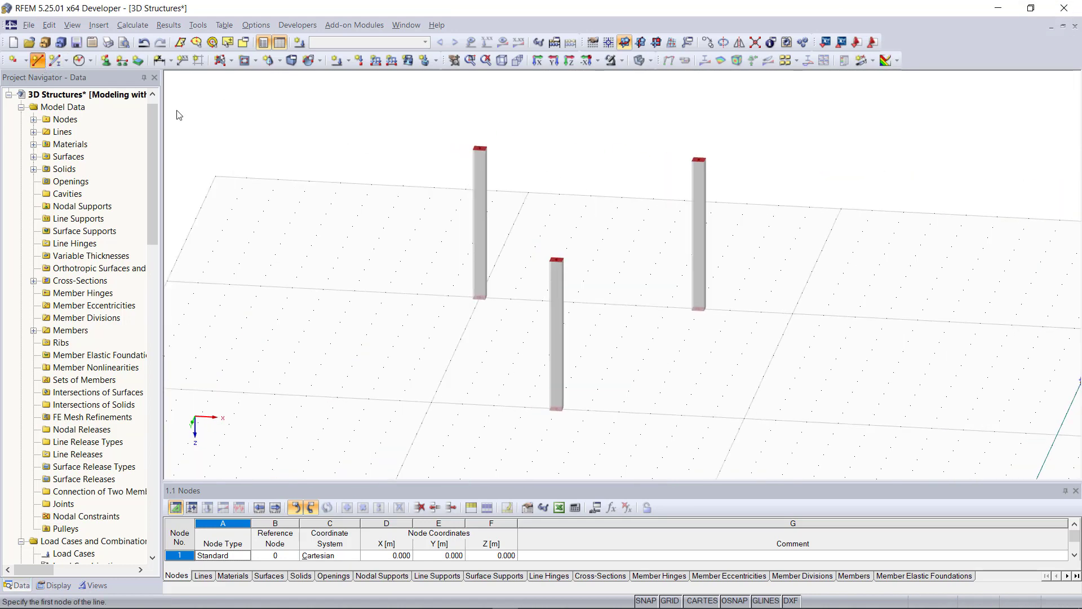
- Draw lines joining the three column tops into a closed triangle
left_click(37, 61)
left_click(480, 148)
left_click(557, 259)
left_click(699, 161)
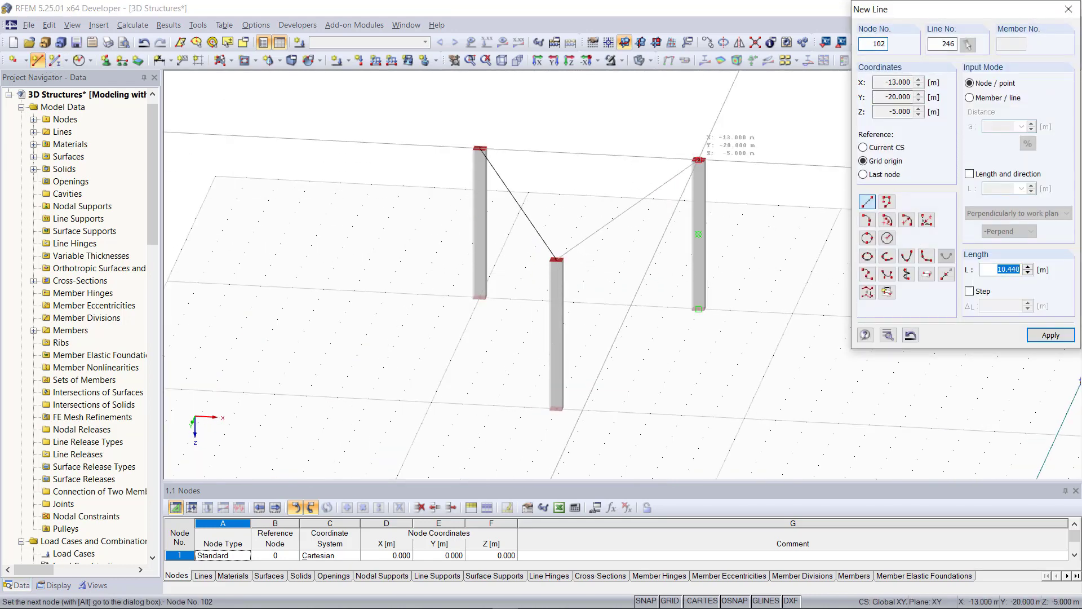
left_click(480, 148)
scroll(350, 251, "down", 3)
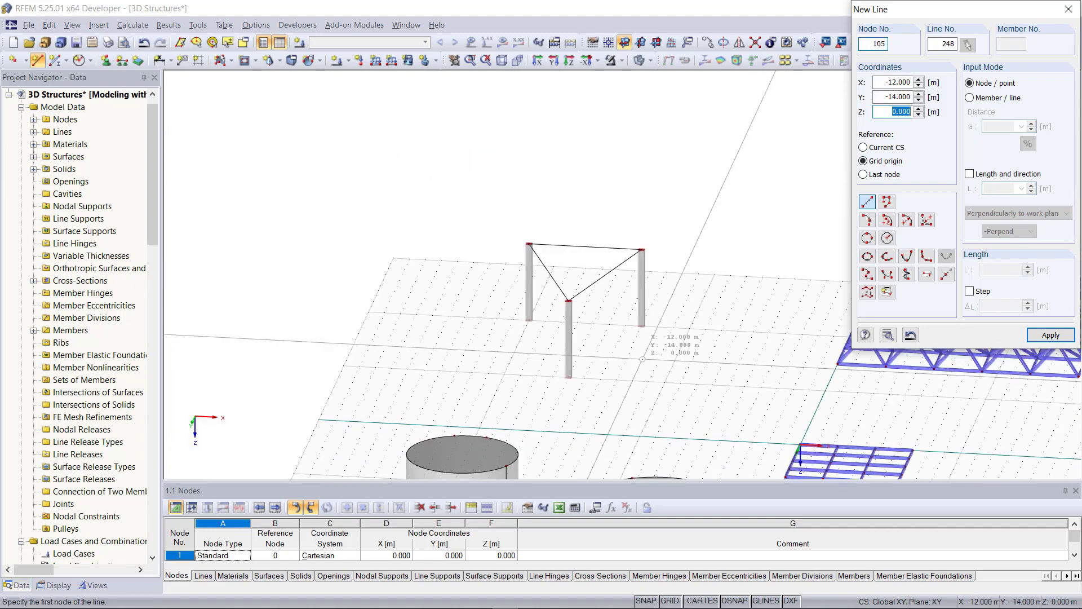
key("Escape")
scroll(547, 337, "up", 5)
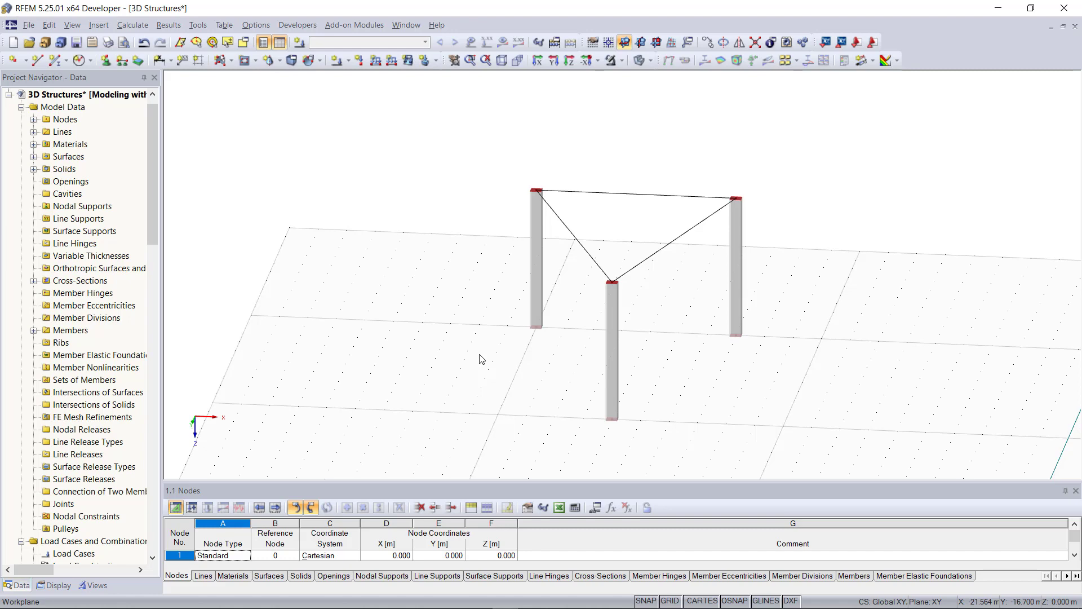
- Begin quadrangle surface 8 and set its stiffness to Membrane - Orthotropic
left_click(280, 61)
left_click(316, 95)
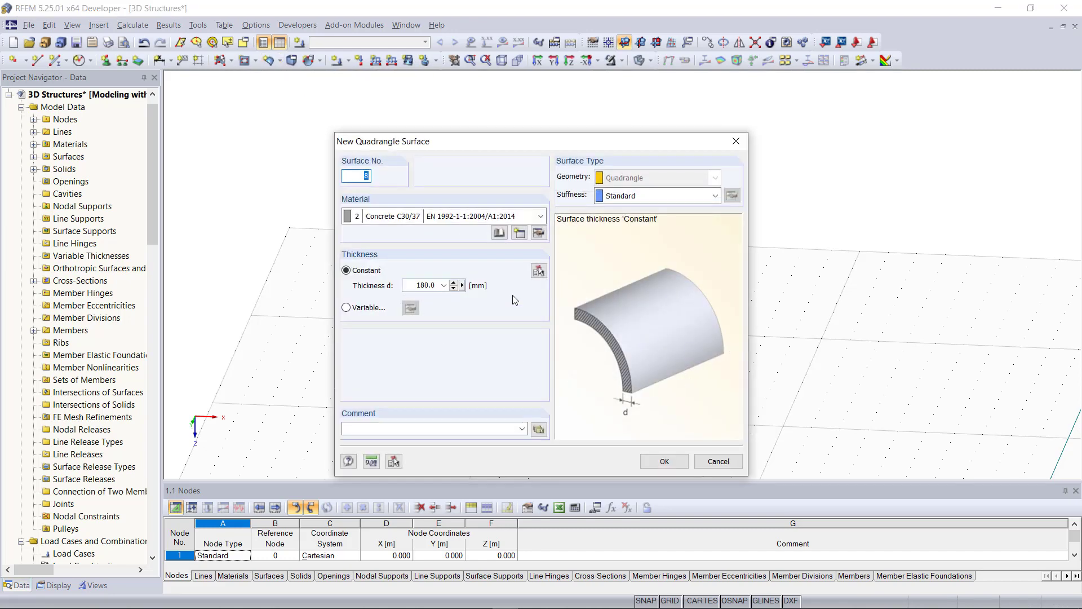
left_click(644, 195)
left_click(666, 306)
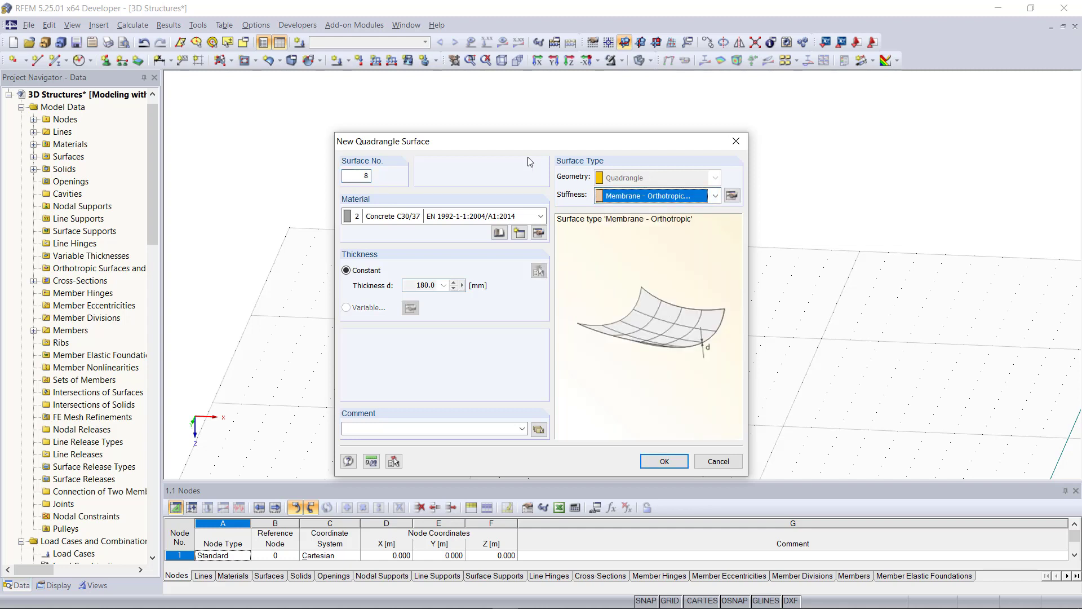
left_click_drag(520, 145, 521, 135)
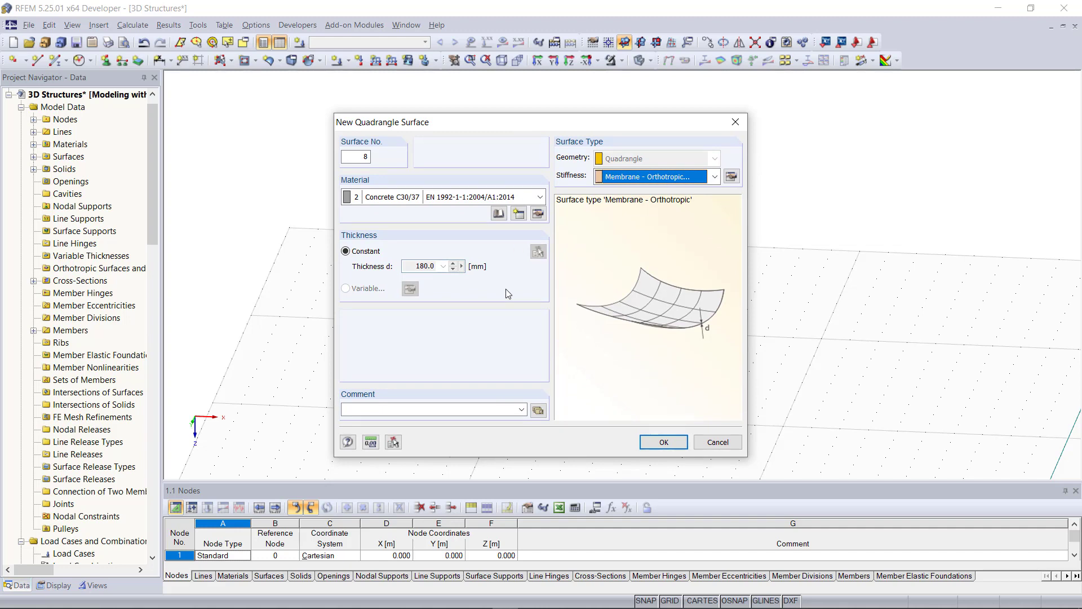
- Create new material 3 with partial safety factor 1 and show the material model options
left_click(519, 213)
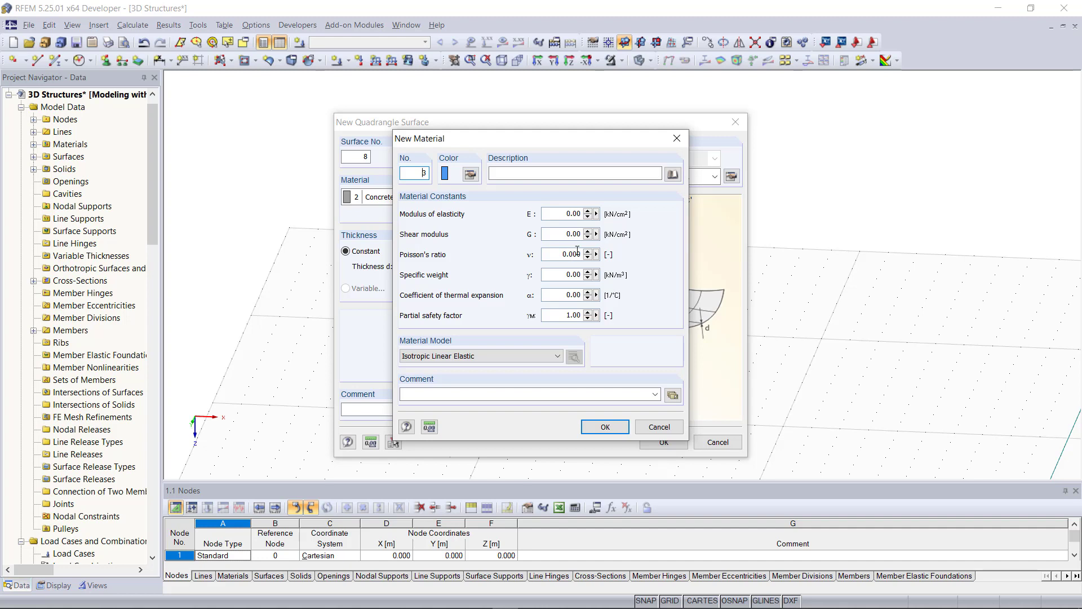
left_click(561, 275)
key("Tab")
left_click(566, 314)
type("1")
left_click(502, 359)
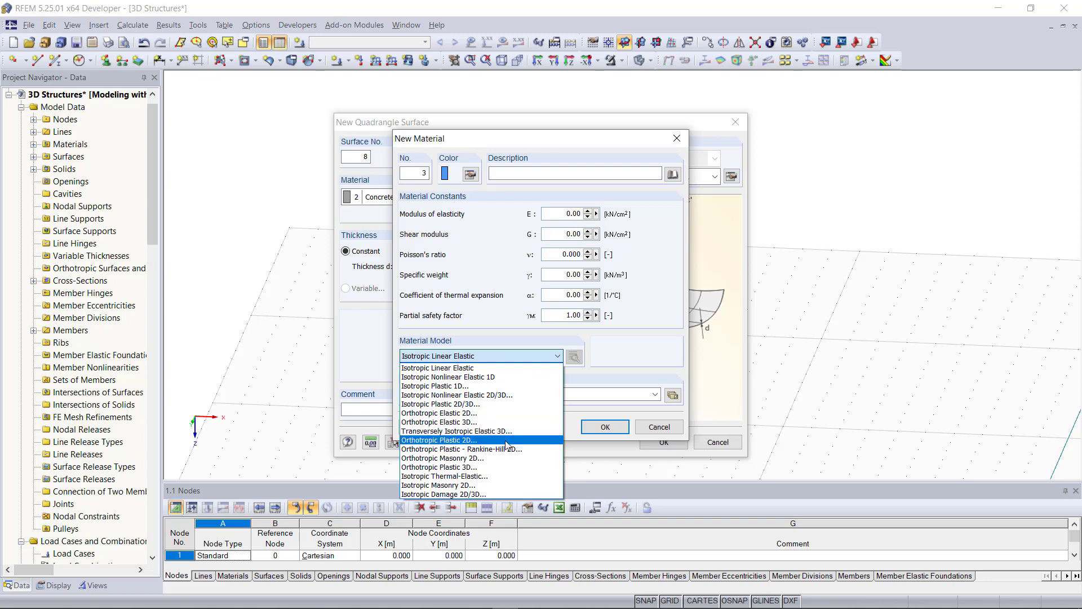
- Choose Orthotropic Elastic 2D and enter Ex 639696, Ey 580830 and Gyz 1000 kN/cm²
left_click(505, 412)
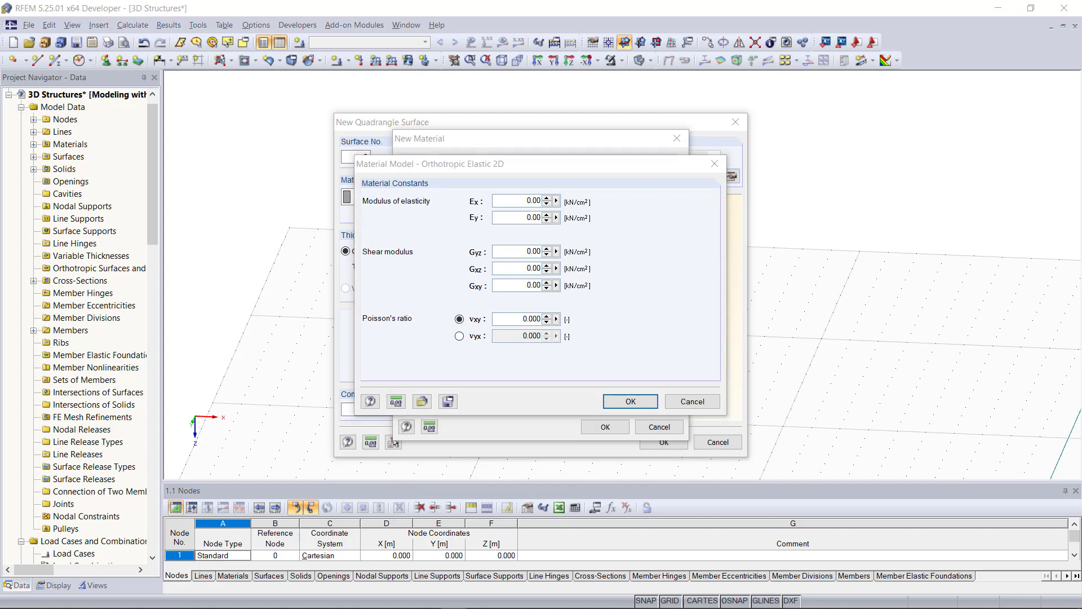
left_click(517, 204)
type("-639696")
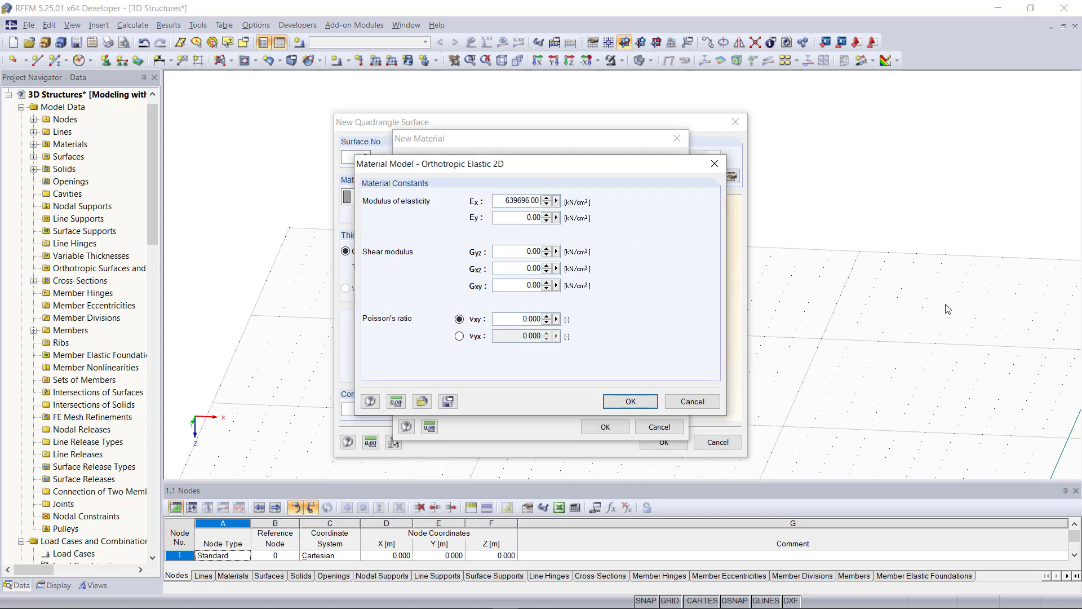
left_click(516, 218)
type("580830")
left_click(512, 220)
type("-")
left_click(520, 250)
type("1000")
left_click(506, 201)
key("BackSpace")
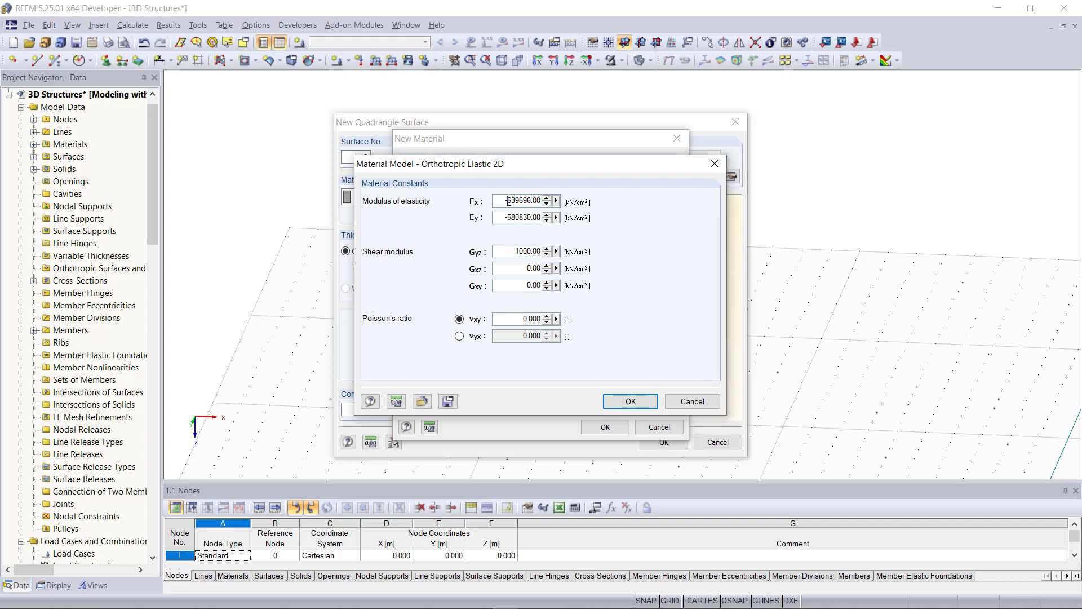
- Set the Gxz and Gxy shear moduli to 1000 kN/cm² and select the vxy value
left_click(522, 269)
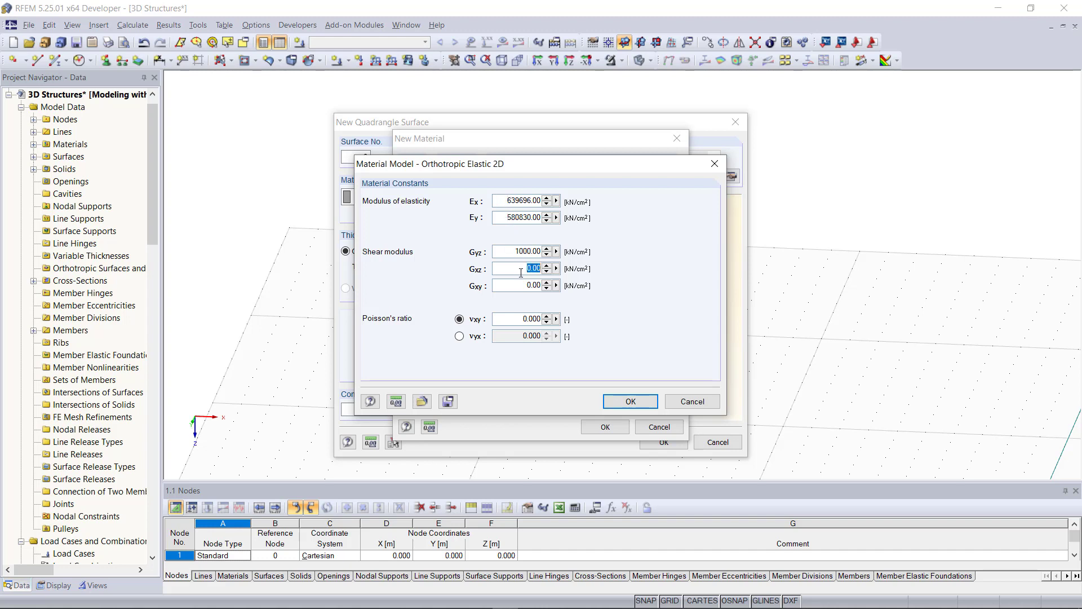
type("1000")
left_click(520, 286)
type("1000")
key("Delete")
double_click(518, 319)
- Set vxy to 0.314 and save the new material with description 'Membrane'
type("0,314")
left_click(629, 402)
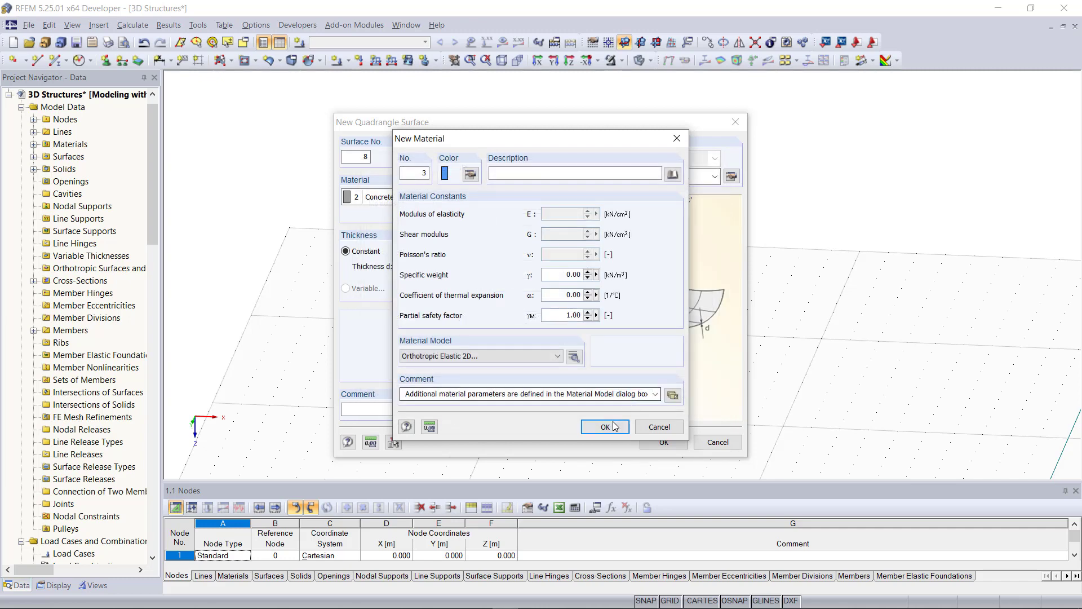
left_click(544, 176)
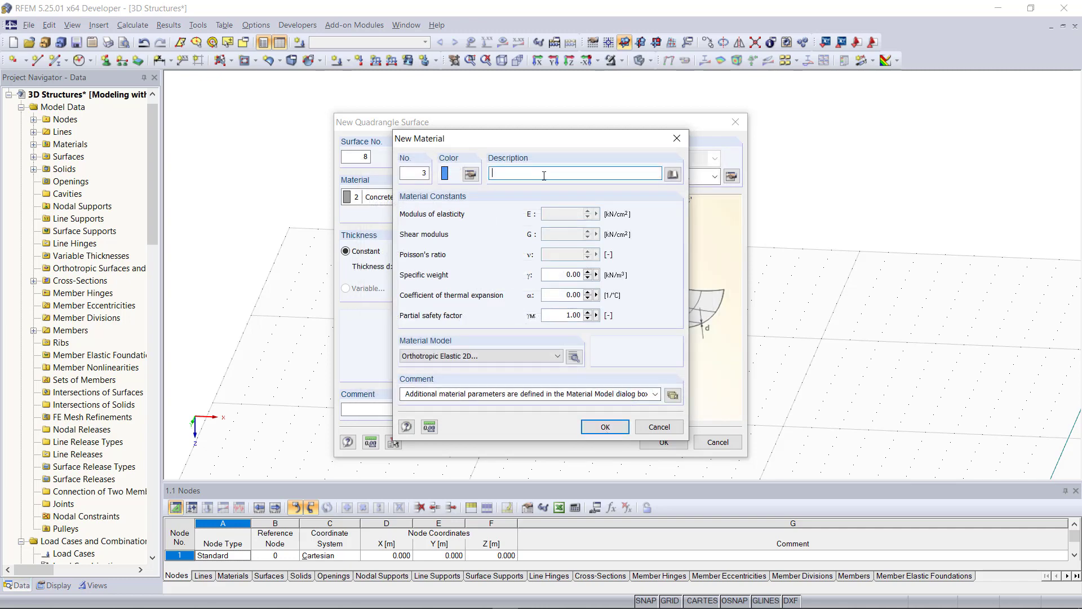
type("Membrane")
left_click(606, 426)
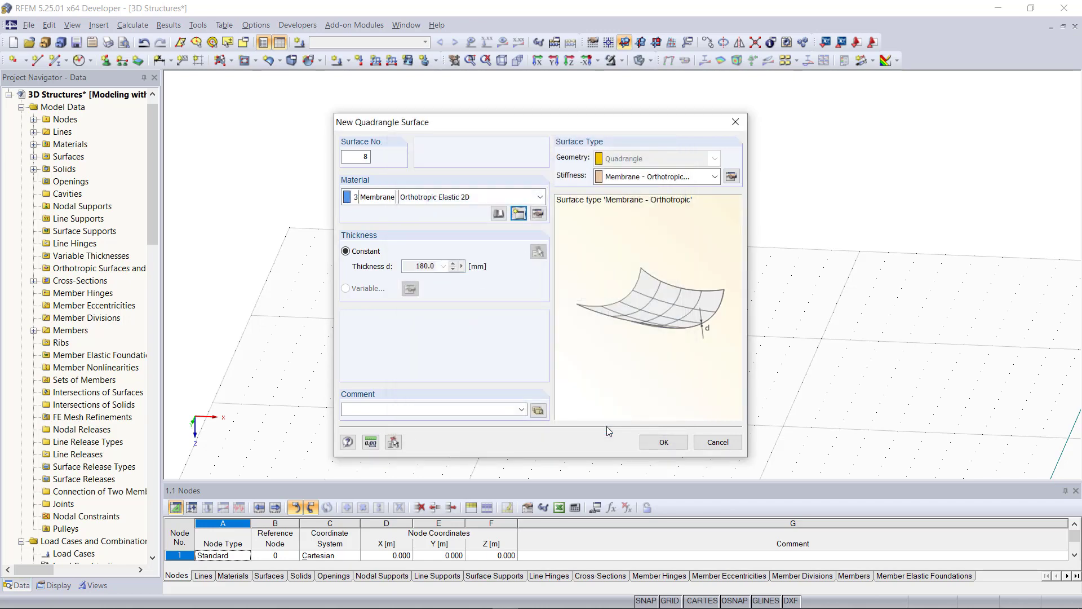
- Pick the three lines between the column tops as the membrane surface's boundary
left_click(672, 442)
left_click(589, 250)
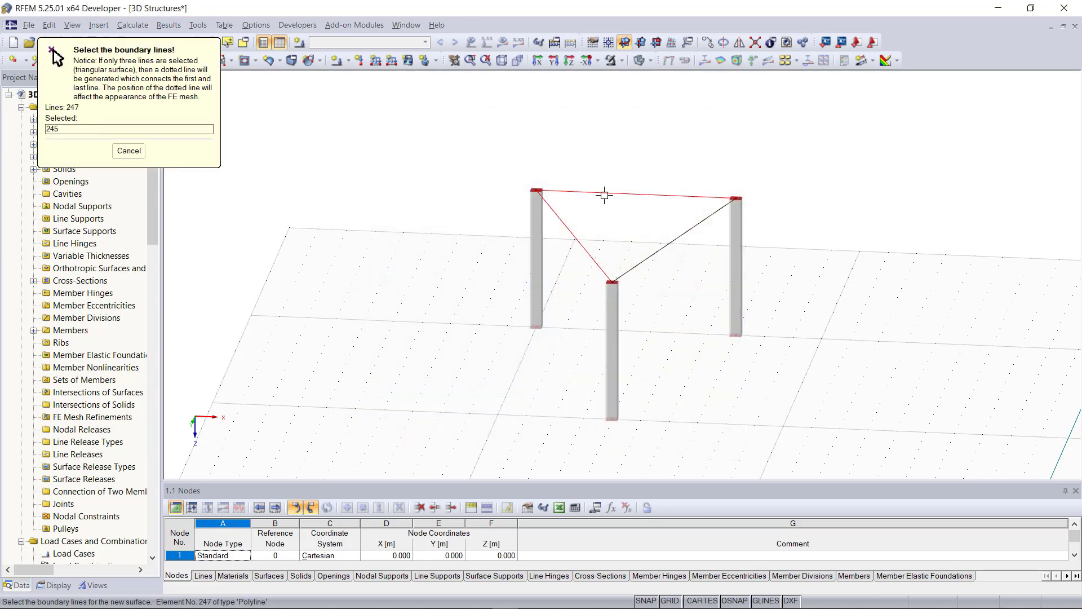
left_click(604, 195)
left_click(645, 258)
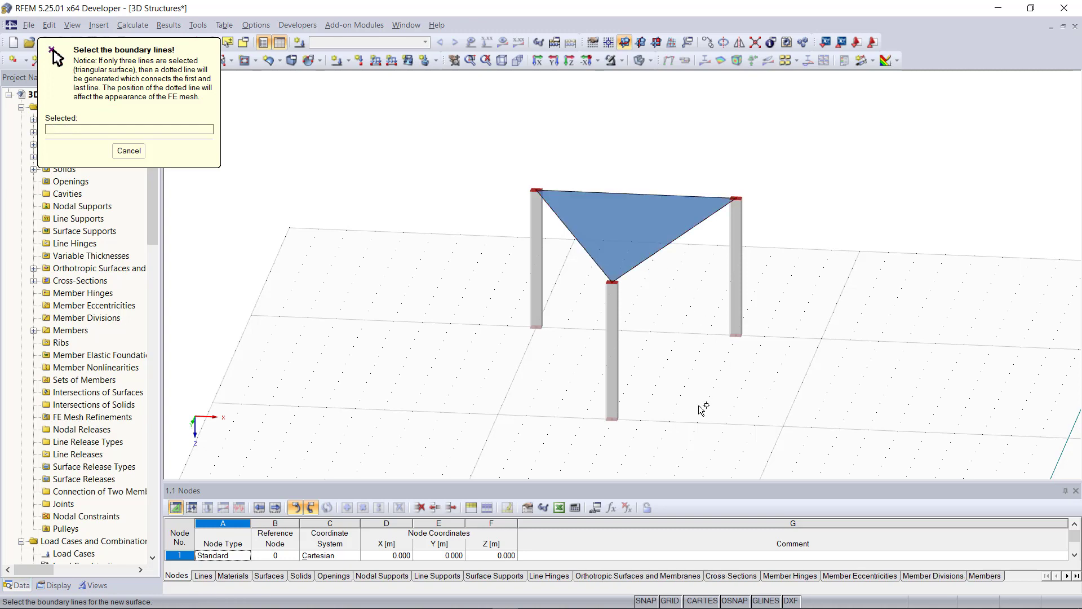
scroll(699, 406, "down", 1)
key("Escape")
- Orbit the 3-D view, then fit the whole model with the membrane, cylinders, truss and cone into view
scroll(514, 208, "down", 2)
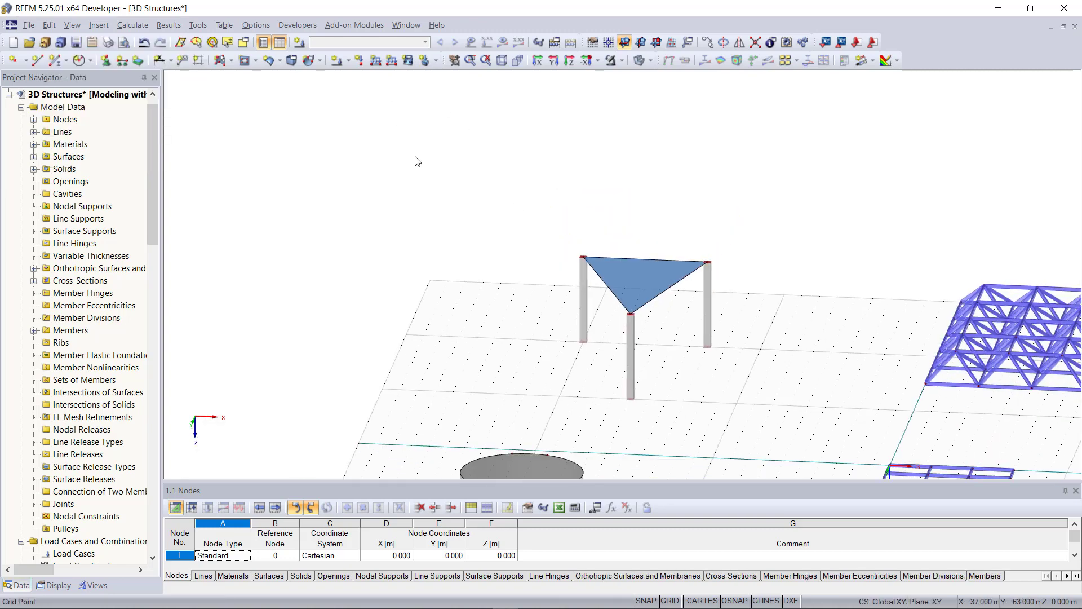
middle_click_drag(740, 261, 650, 374, "ctrl")
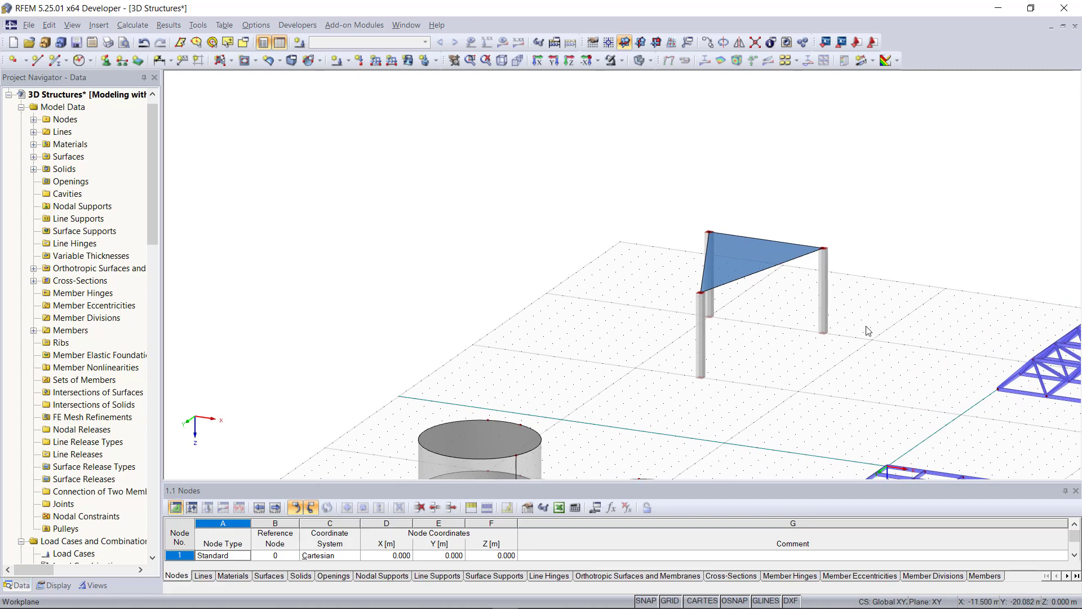
scroll(869, 331, "up", 2)
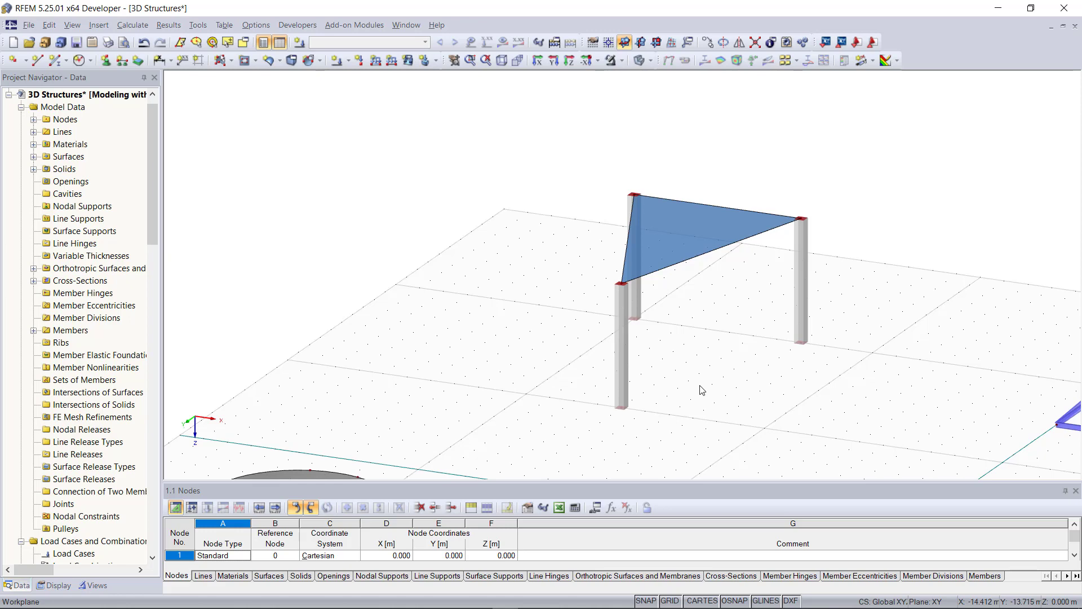
left_click(502, 60)
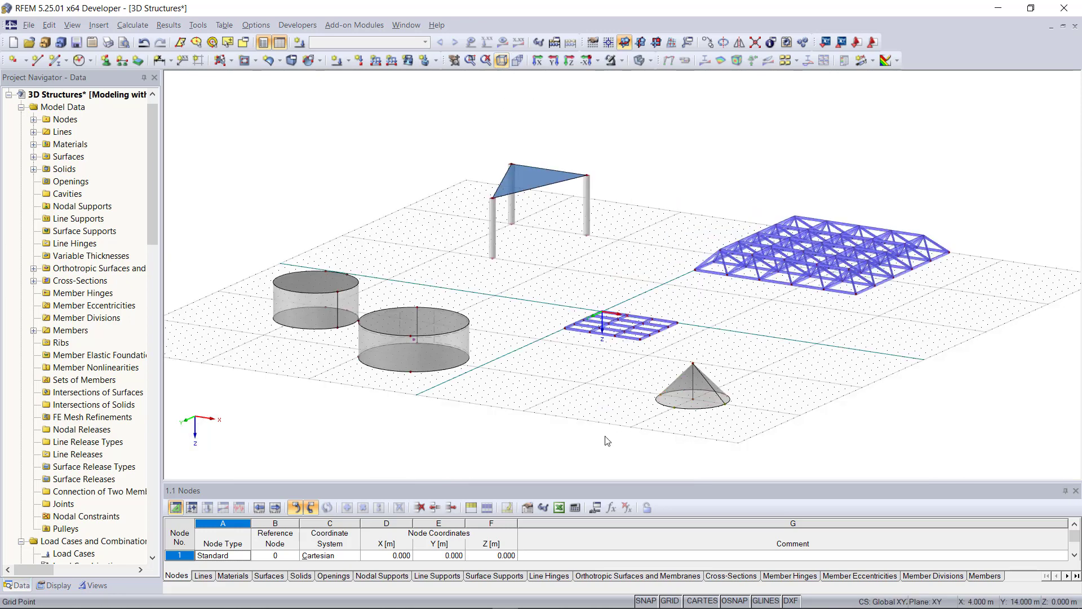